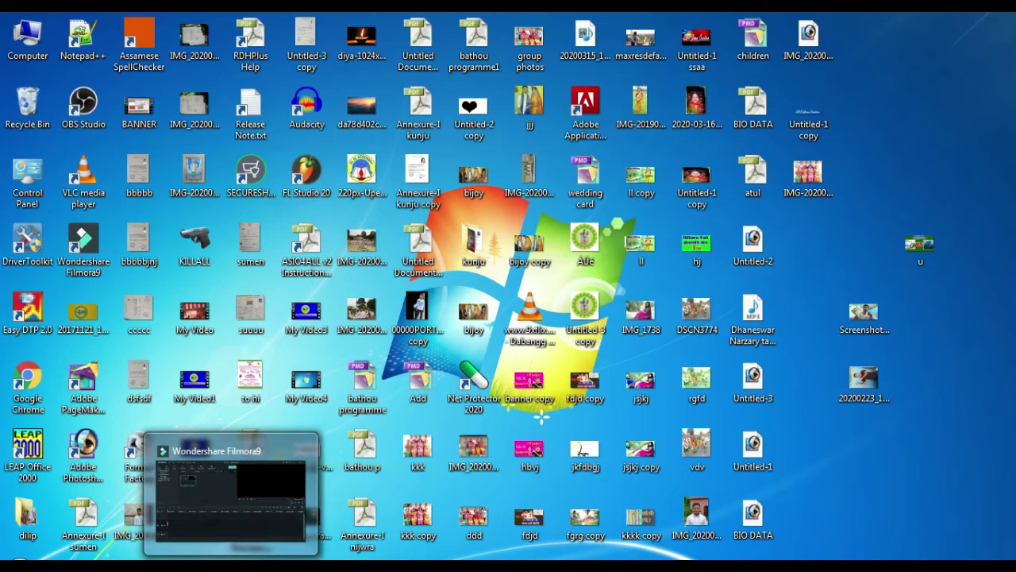
# Step: Switch to Filmora9 and delete the imported video clip from the project media folder
pyautogui.click(231, 568)
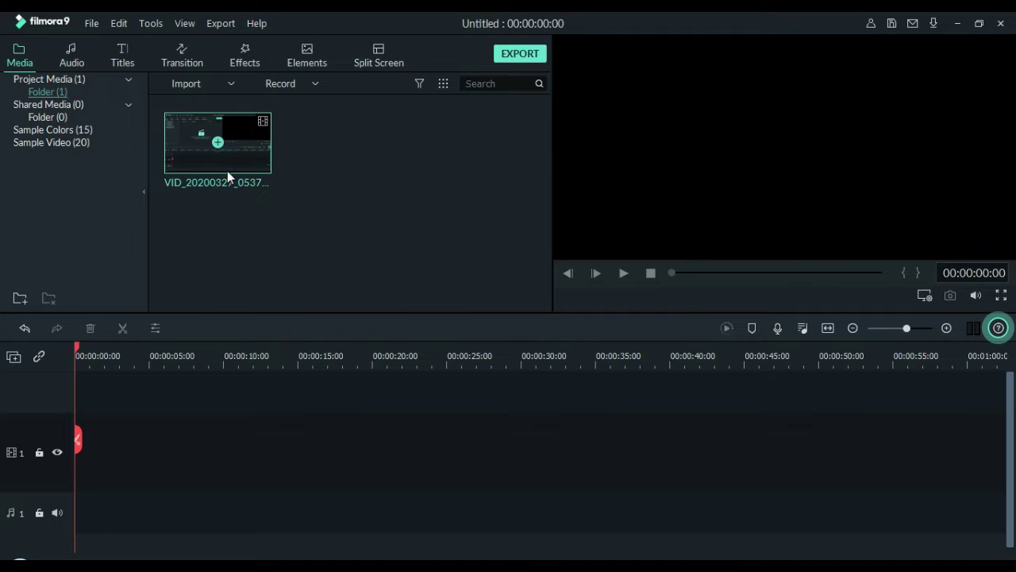
pyautogui.press('Delete')
pyautogui.press('Return')
pyautogui.click(270, 195)
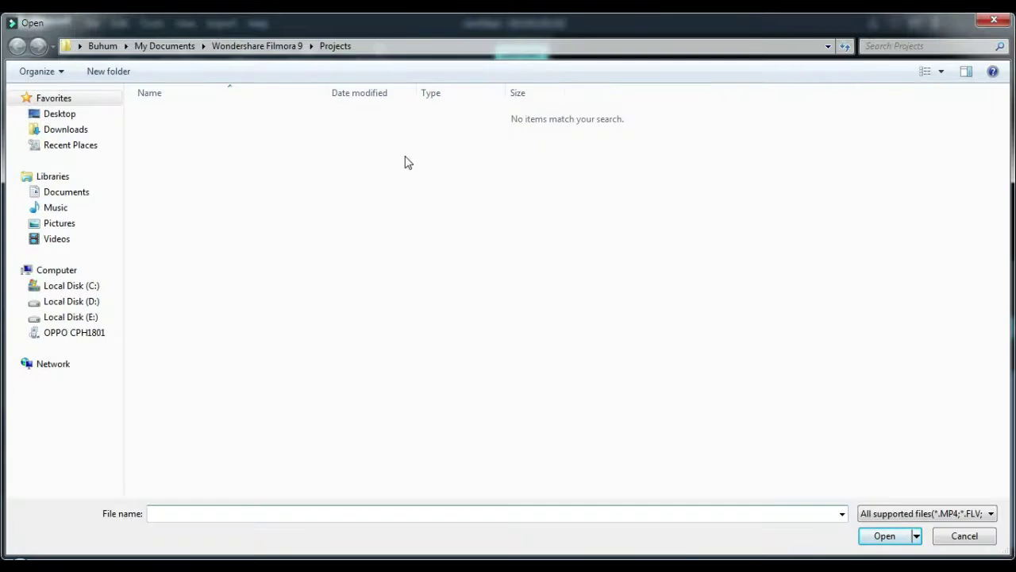
pyautogui.click(994, 19)
pyautogui.click(957, 23)
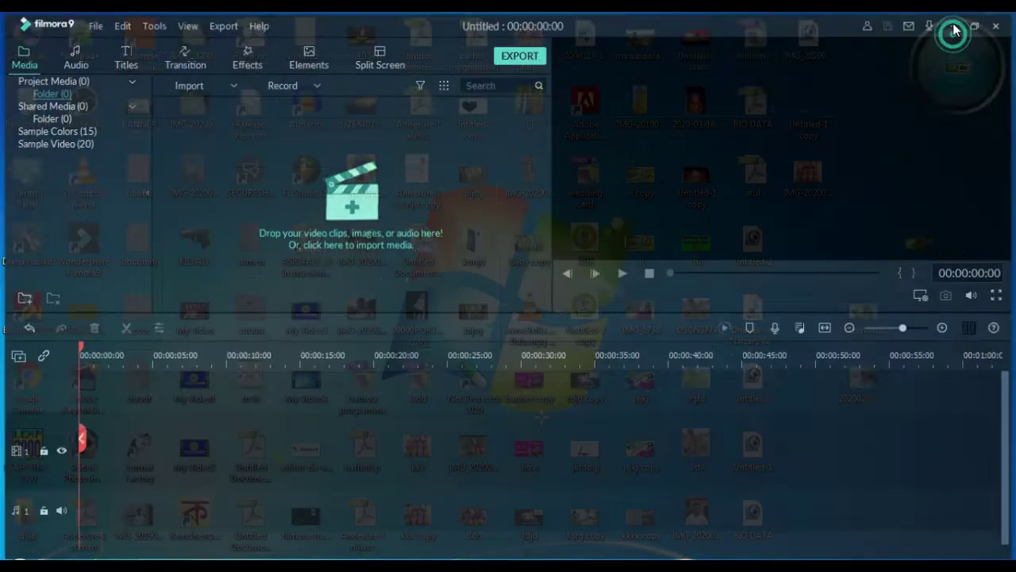
pyautogui.rightClick(872, 102)
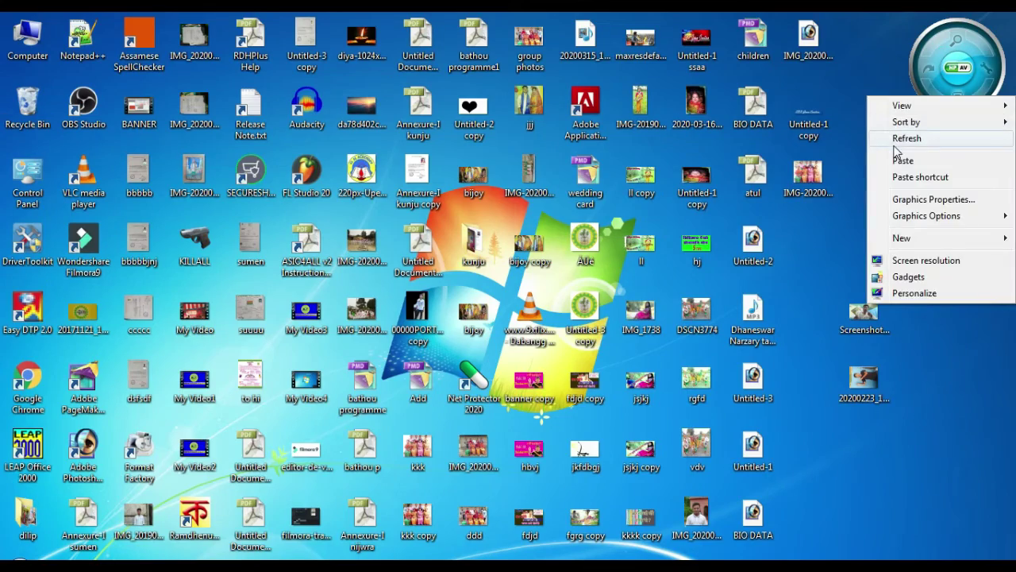
pyautogui.click(894, 140)
pyautogui.rightClick(895, 146)
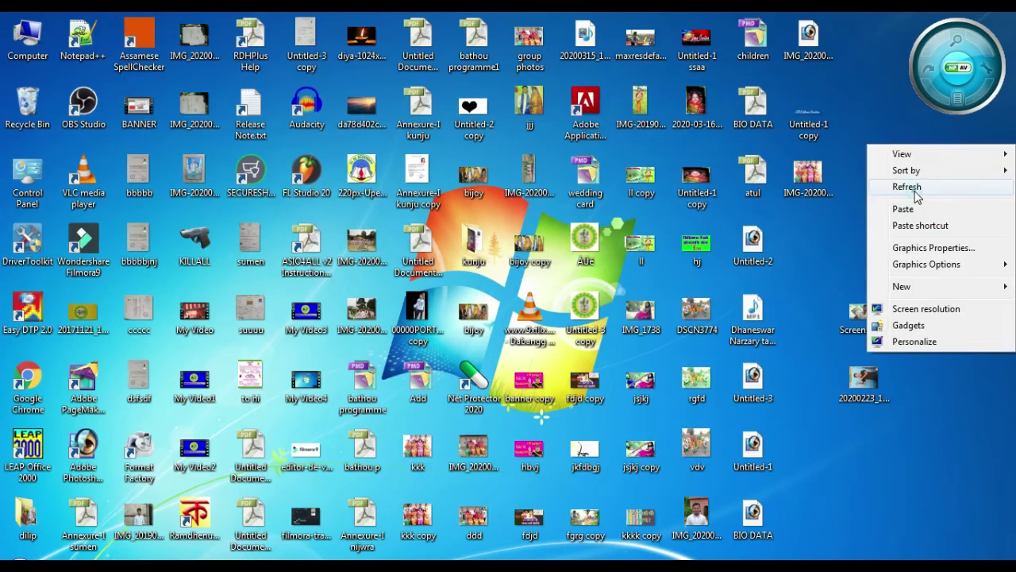
pyautogui.click(907, 187)
pyautogui.rightClick(914, 190)
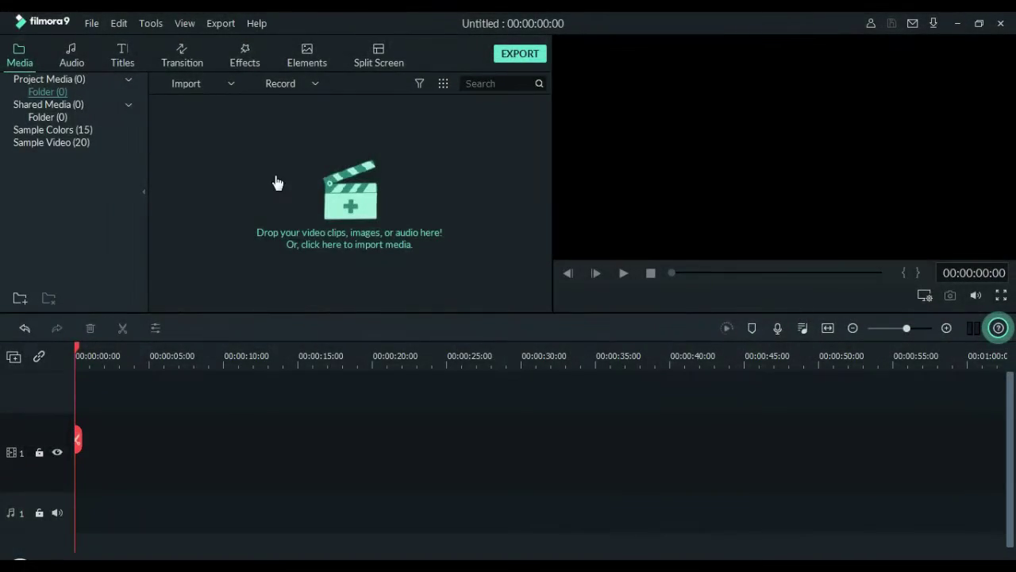
pyautogui.click(275, 177)
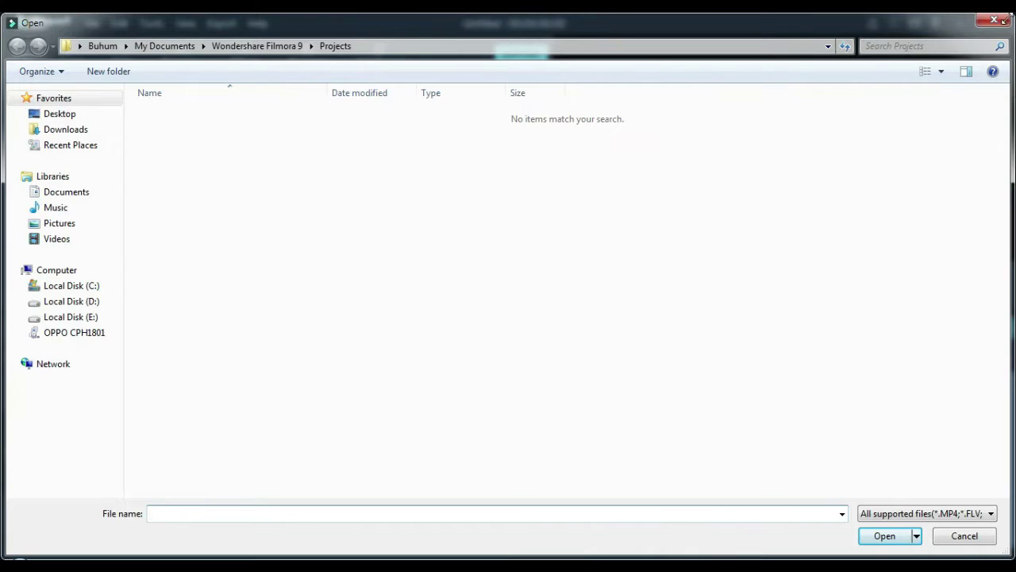
pyautogui.click(1002, 23)
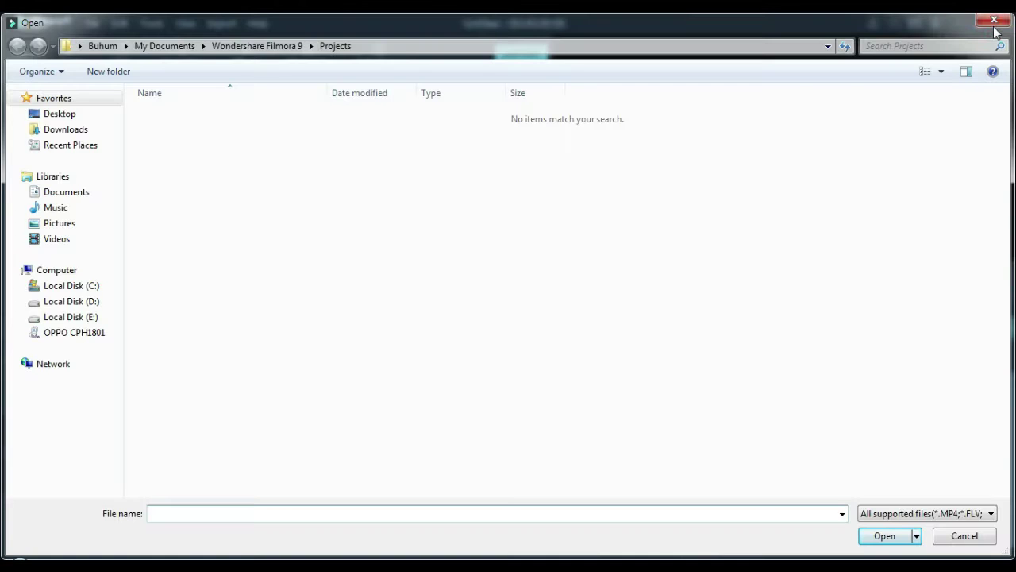
pyautogui.click(995, 24)
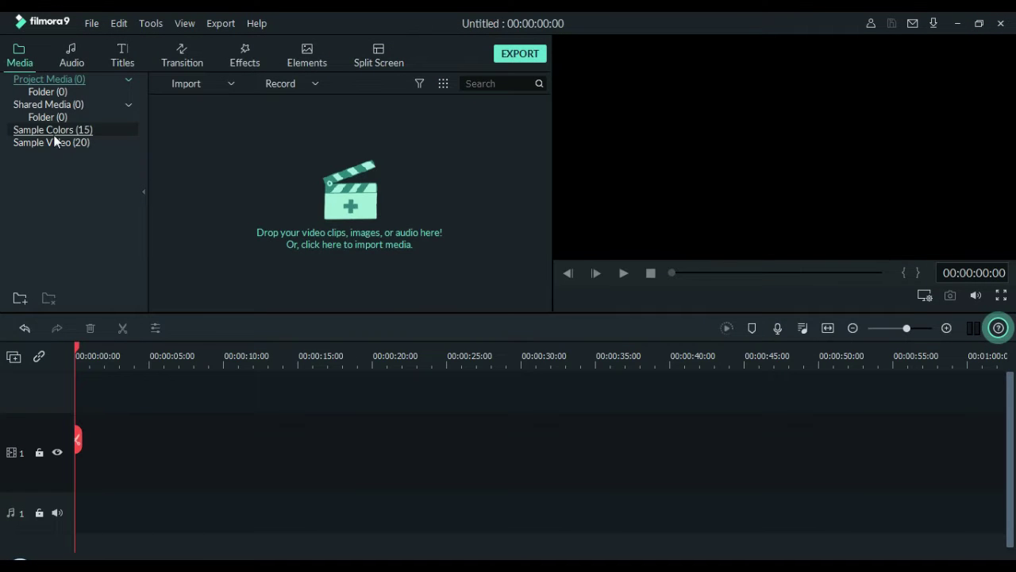
# Step: Place the Blue sample color at the start of video track 1
pyautogui.click(53, 130)
pyautogui.click(374, 149)
pyautogui.moveTo(373, 153); pyautogui.dragTo(87, 452)
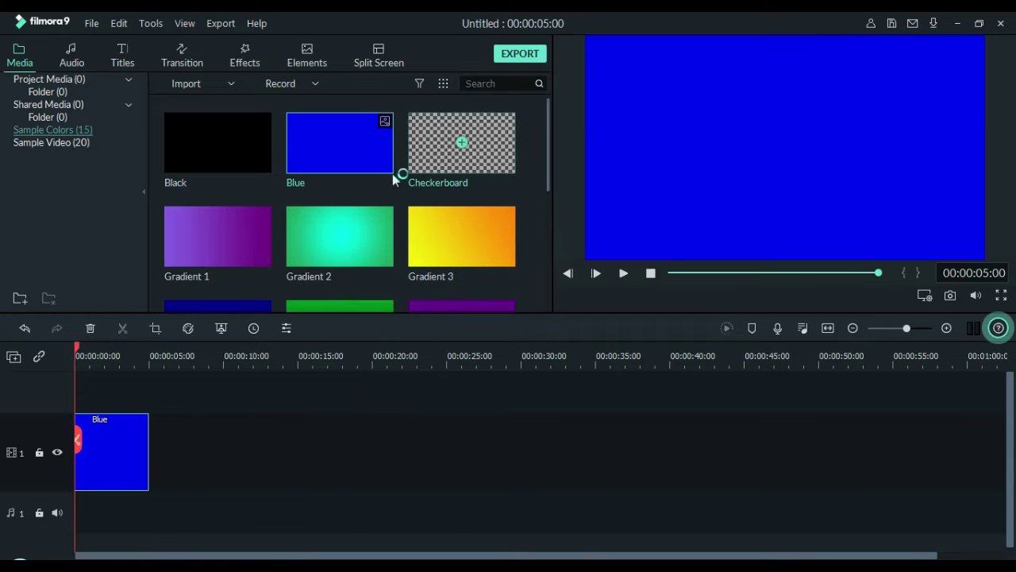
# Step: Add the Default Title on a new track directly above the Blue clip, starting at 00:00:00:00
pyautogui.click(178, 62)
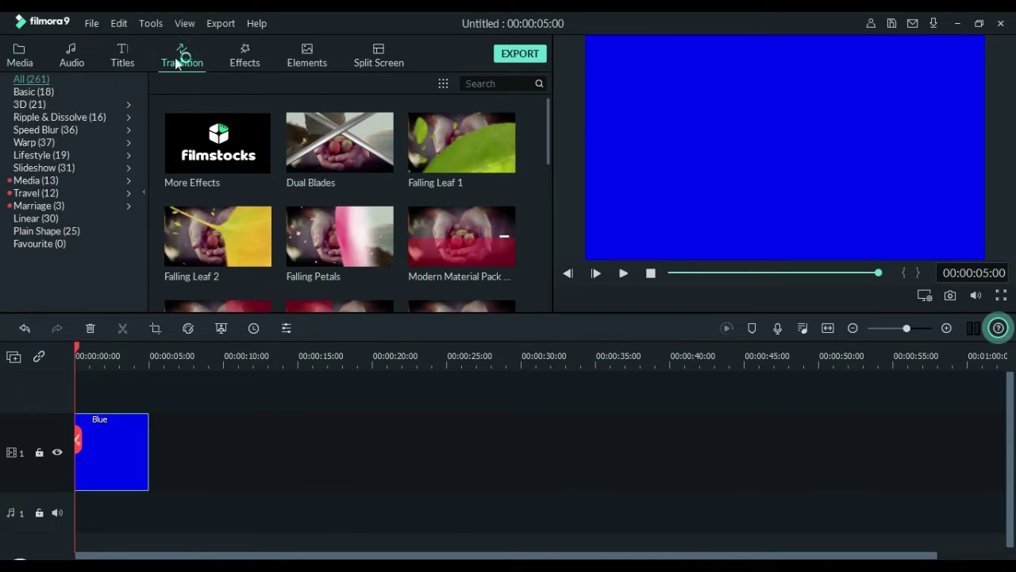
pyautogui.click(123, 55)
pyautogui.moveTo(549, 105); pyautogui.dragTo(552, 235)
pyautogui.moveTo(367, 199); pyautogui.dragTo(79, 409)
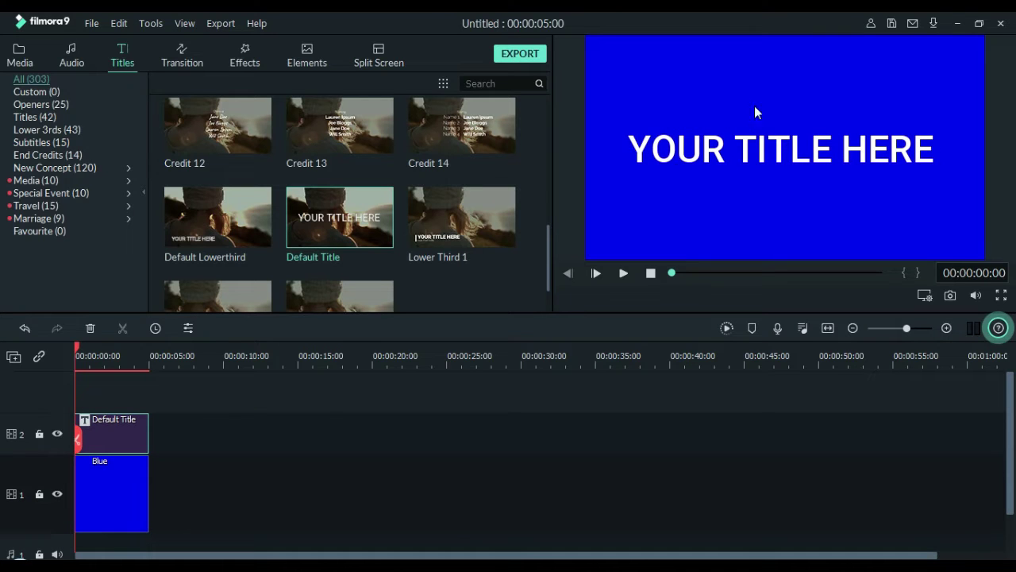
# Step: Clear all placeholder text from the Default Title and accept the empty title
pyautogui.click(751, 148)
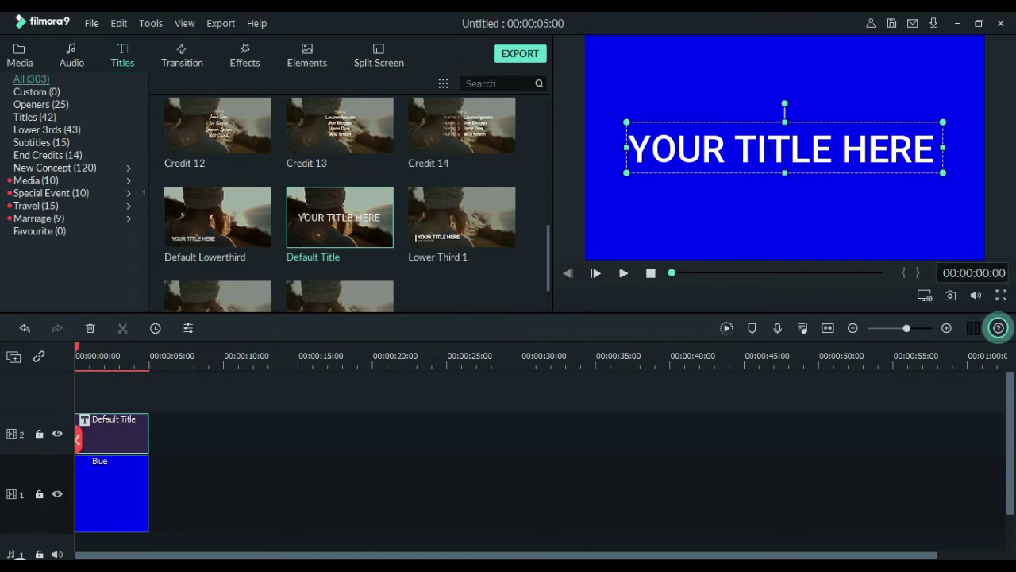
pyautogui.doubleClick(767, 149)
pyautogui.hotkey('ctrl', 'a')
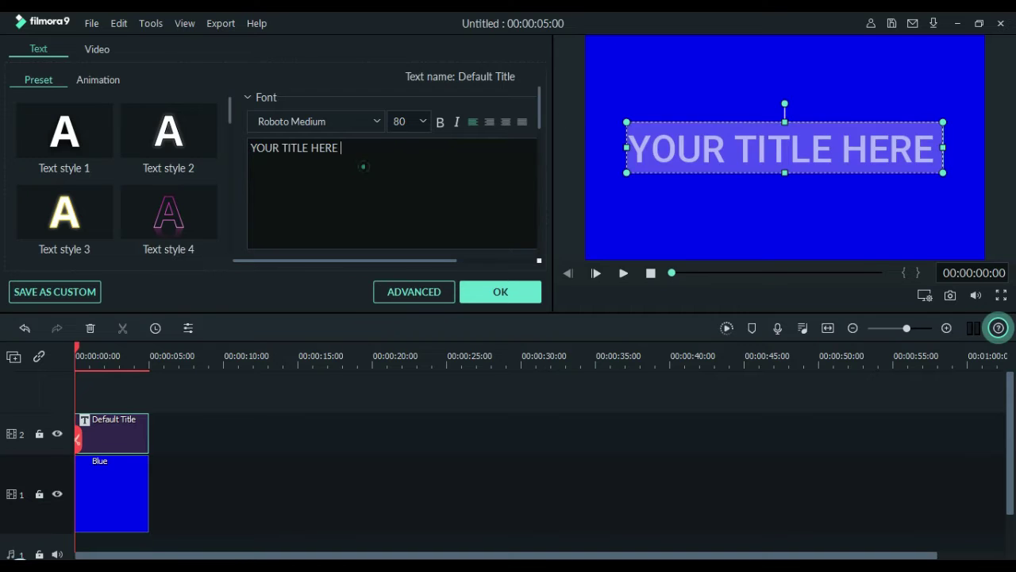
pyautogui.write('Ahuegfugiuhfhs')
pyautogui.hotkey('ctrl', 'a')
pyautogui.press('BackSpace')
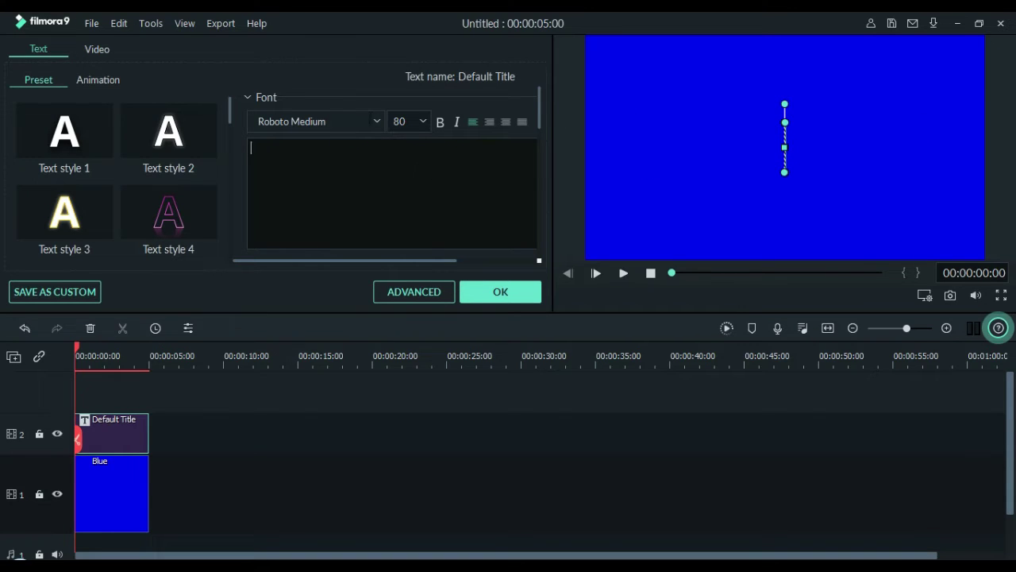
pyautogui.click(500, 291)
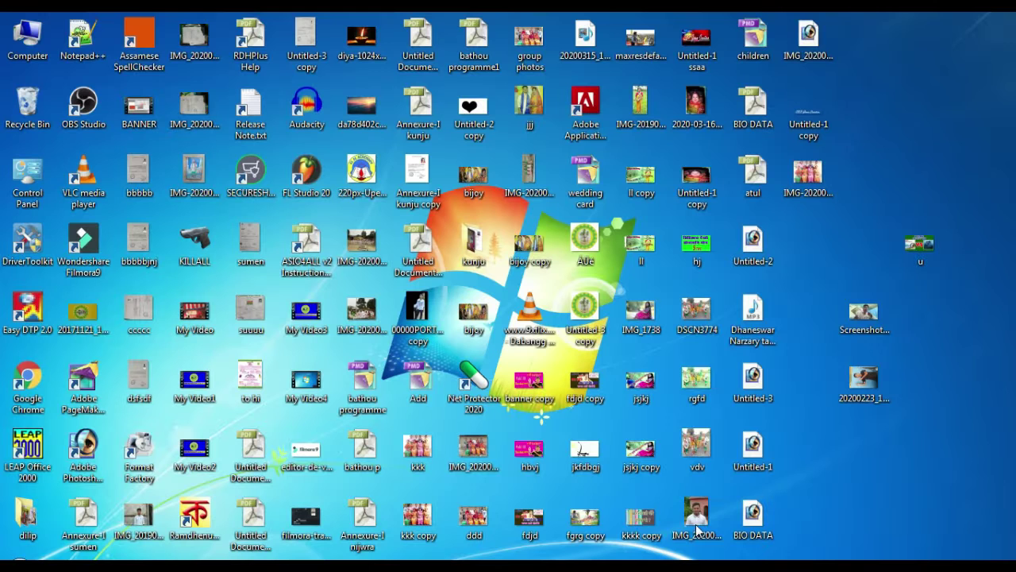
# Step: Launch LEAP Office 2000 from the desktop, ignoring the CD-ROM check and continuing in Lite mode
pyautogui.click(18, 441)
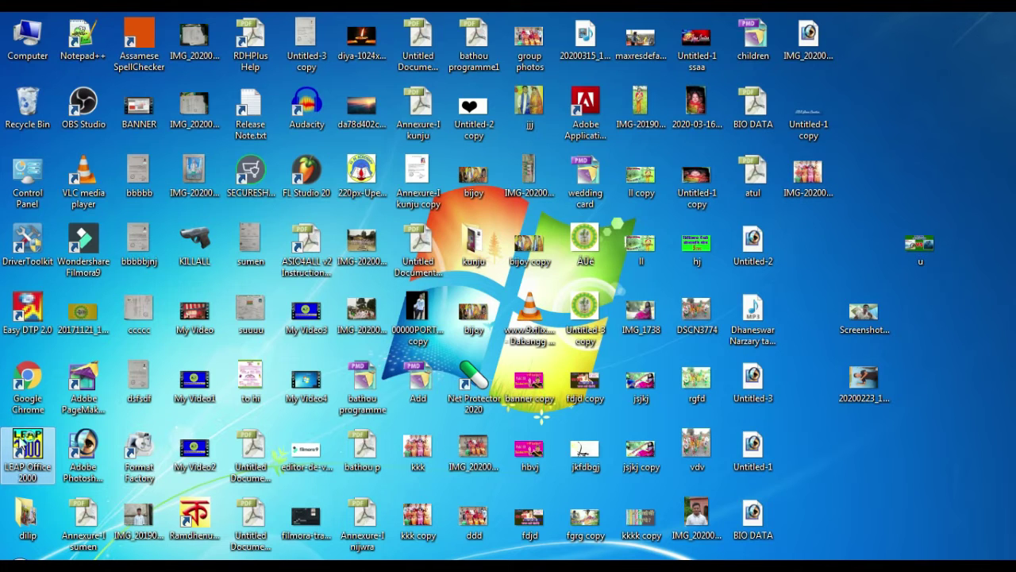
pyautogui.doubleClick(17, 442)
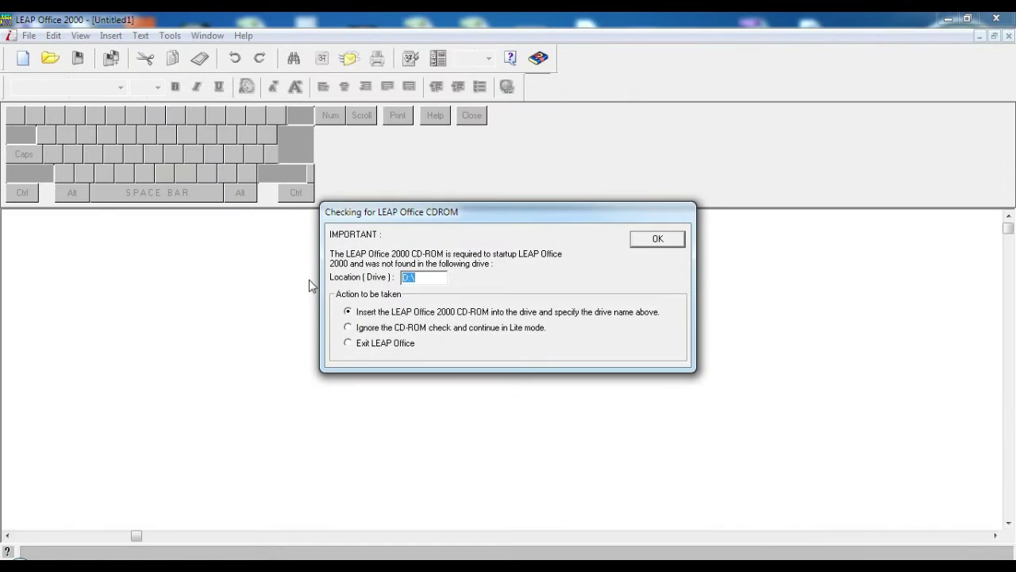
pyautogui.click(369, 327)
pyautogui.click(657, 239)
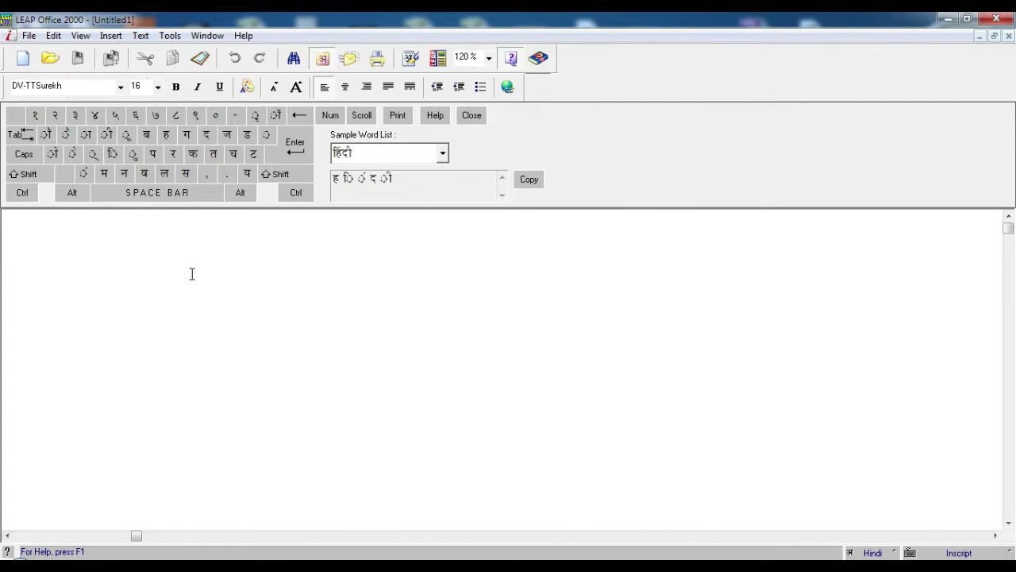
# Step: Set the language of the blank document to Hindi
pyautogui.rightClick(186, 281)
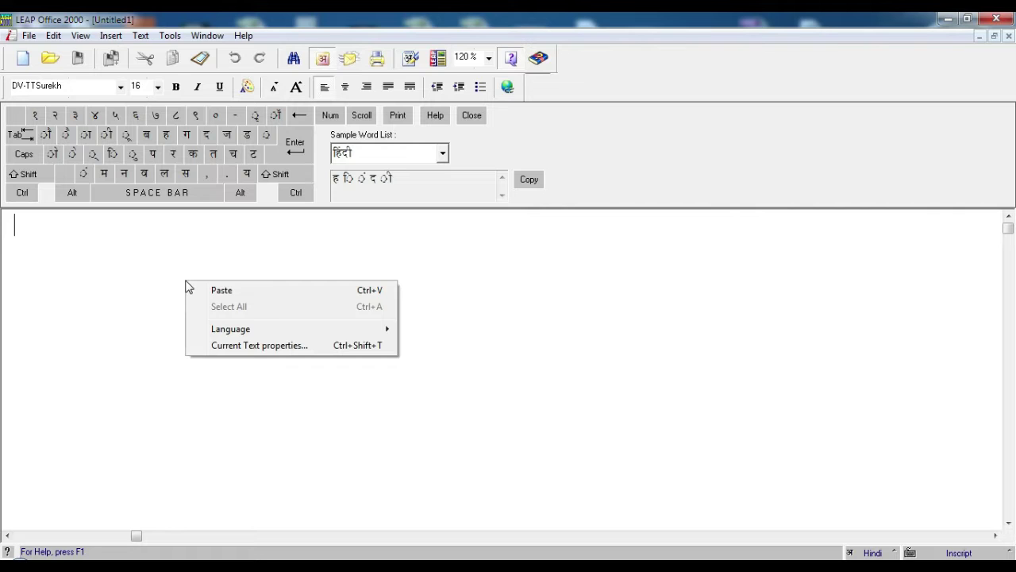
pyautogui.click(256, 329)
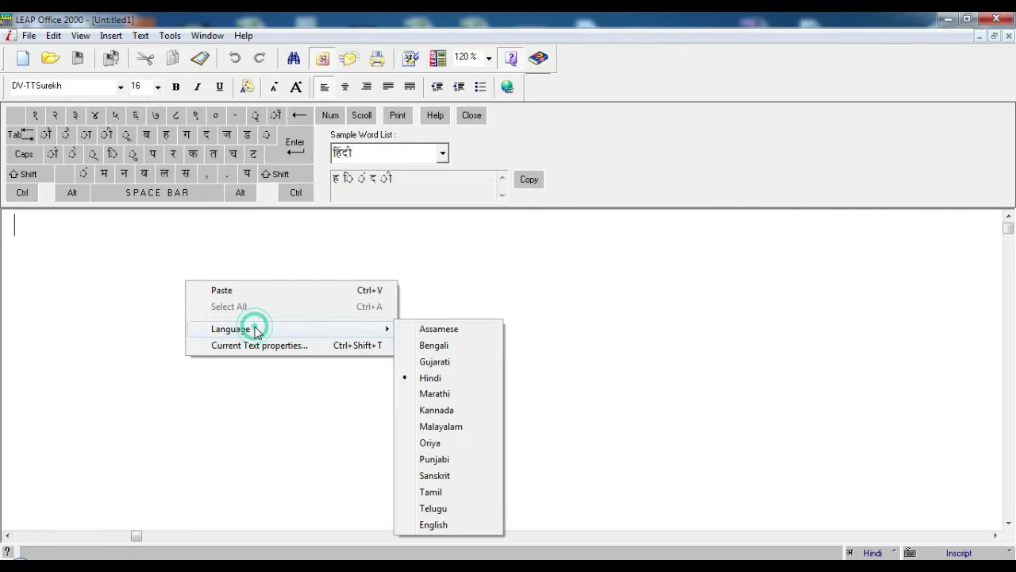
pyautogui.click(439, 378)
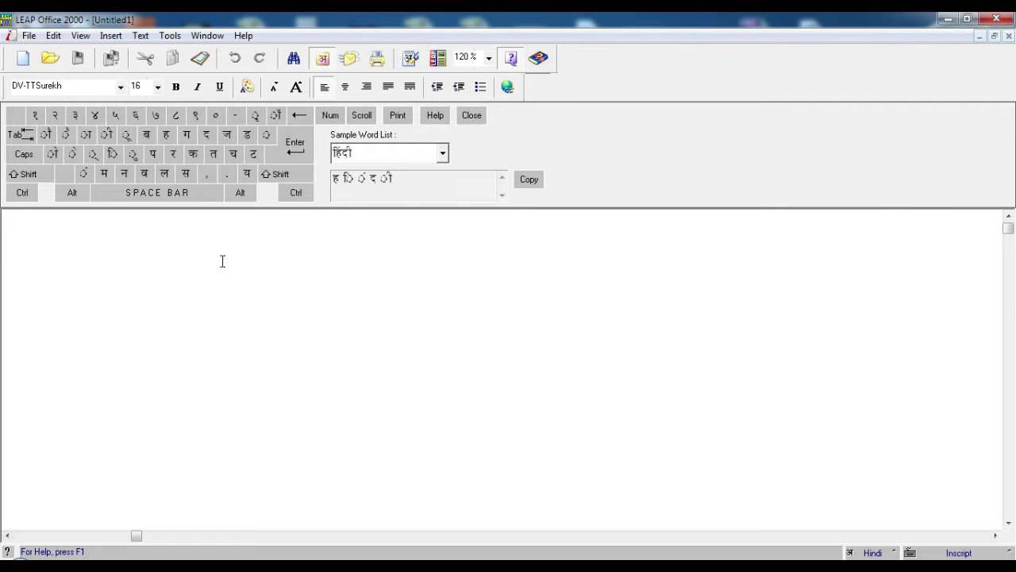
# Step: Write the sentence "गामियारि सोलोंसालि इवटुब सेनेलाव बरायबाय" on the document's first line
pyautogui.write('गाि')
pyautogui.press('BackSpace')
pyautogui.write('मियारि ')
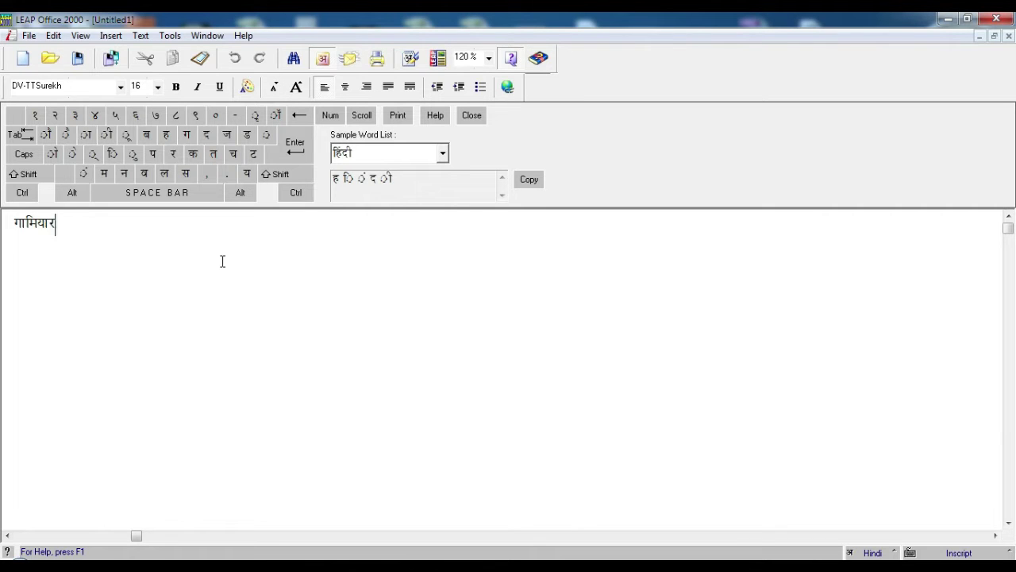
pyautogui.write('सोलोंसालि ')
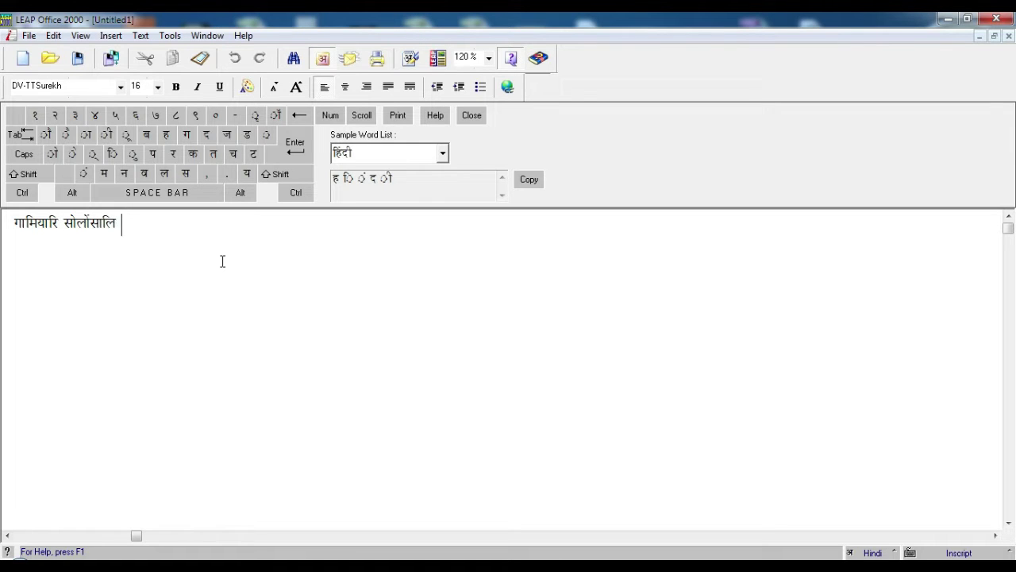
pyautogui.write('इवटुब सेनेलाव ब')
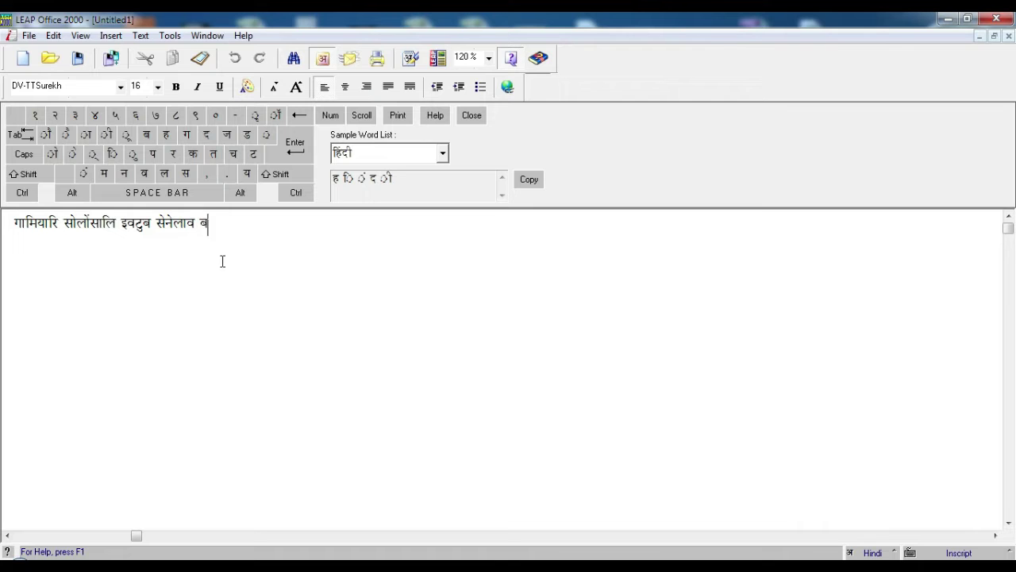
pyautogui.write('रायवायबाय')
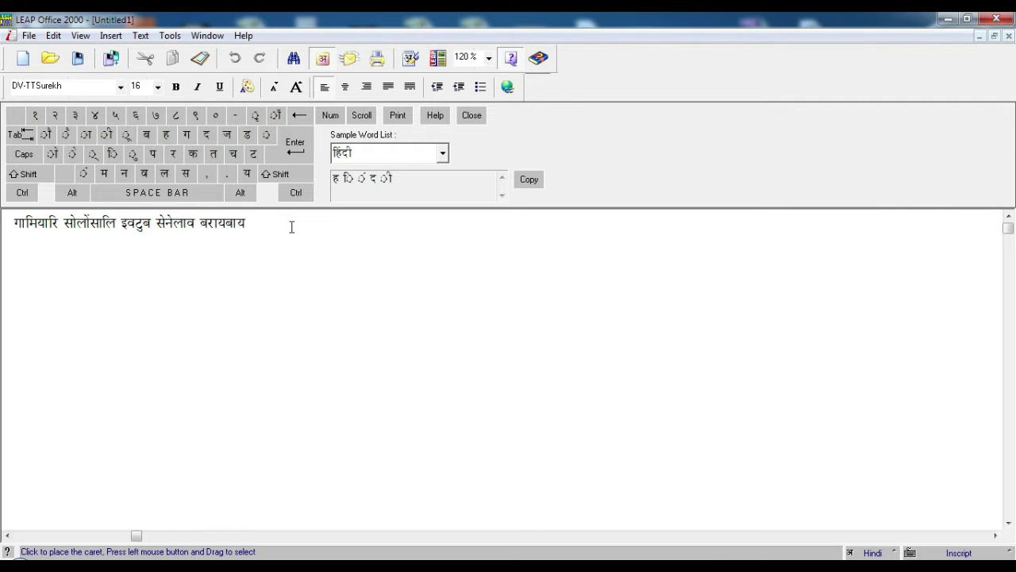
# Step: Copy the entire Devanagari sentence to the clipboard
pyautogui.press('ctrl')
pyautogui.hotkey('ctrl', 'a')
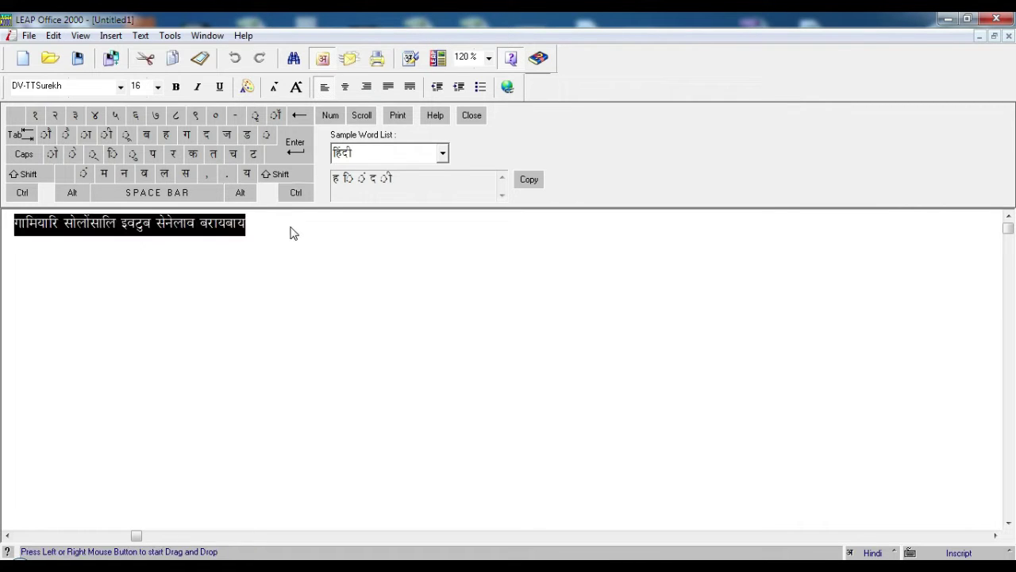
pyautogui.hotkey('ctrl', 'c')
pyautogui.hotkey('ctrl', 'c')
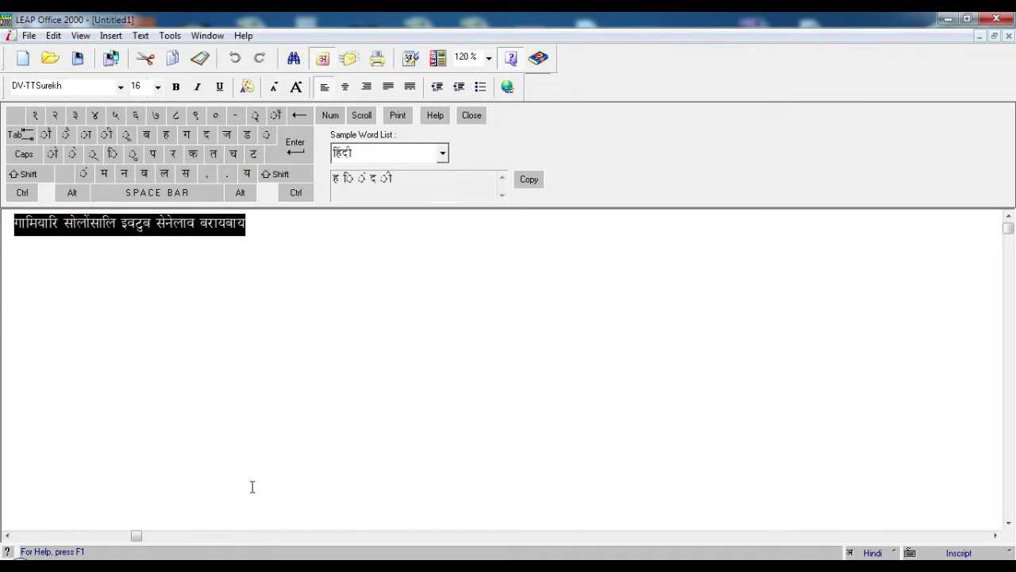
# Step: Return to Filmora9 and paste the copied sentence into the empty Default Title's text
pyautogui.click(955, 17)
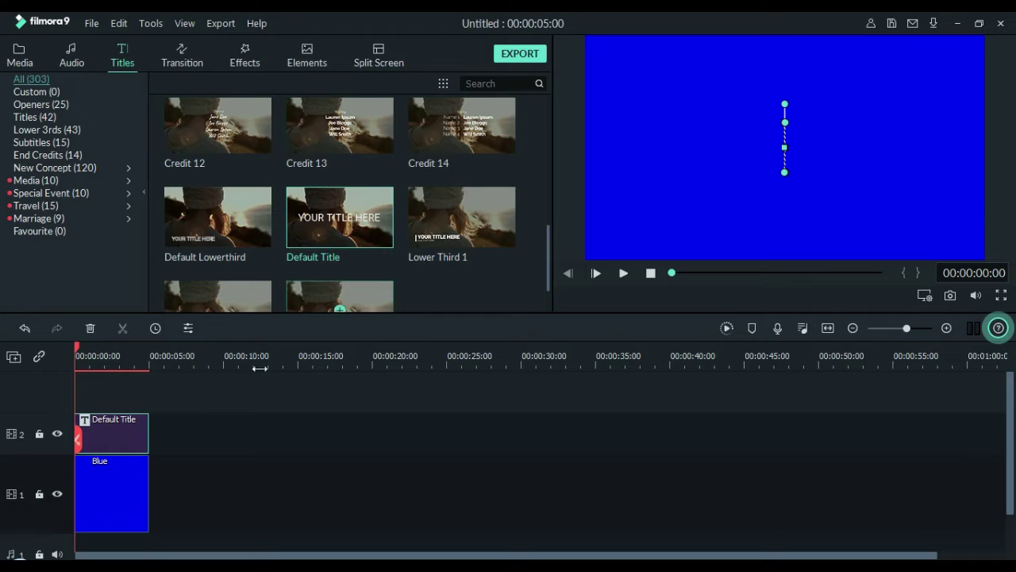
pyautogui.doubleClick(110, 440)
pyautogui.click(302, 168)
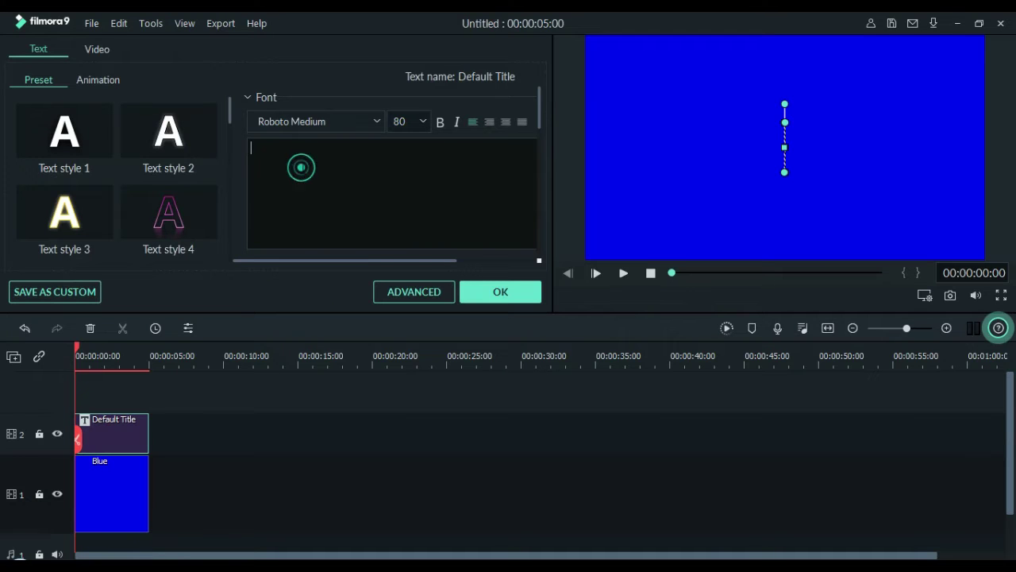
pyautogui.hotkey('ctrl', 'v')
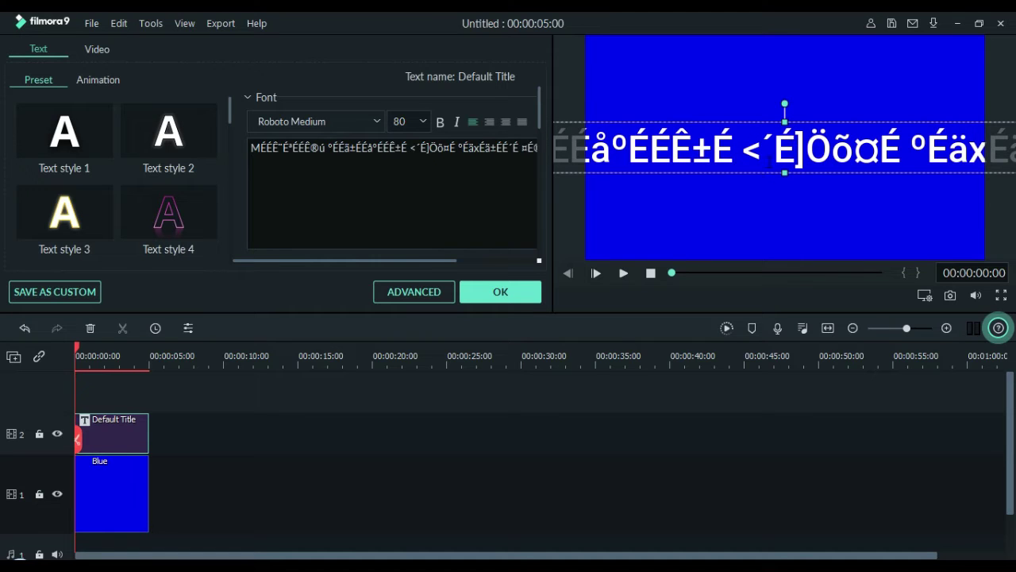
# Step: Select all the pasted title text, check the source sentence's font name in LEAP Office 2000, and return to Filmora9
pyautogui.click(424, 146)
pyautogui.hotkey('ctrl', 'a')
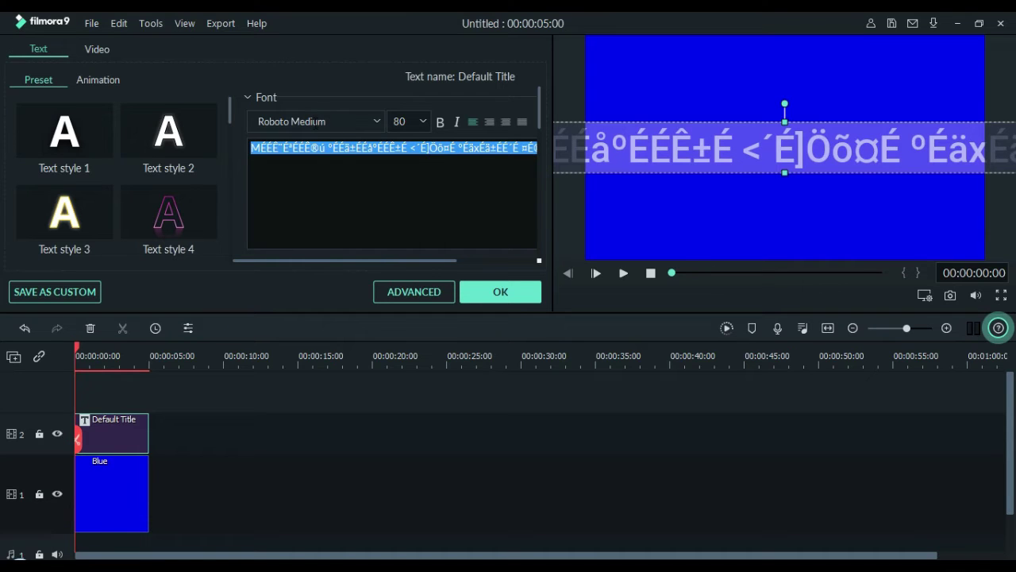
pyautogui.click(272, 558)
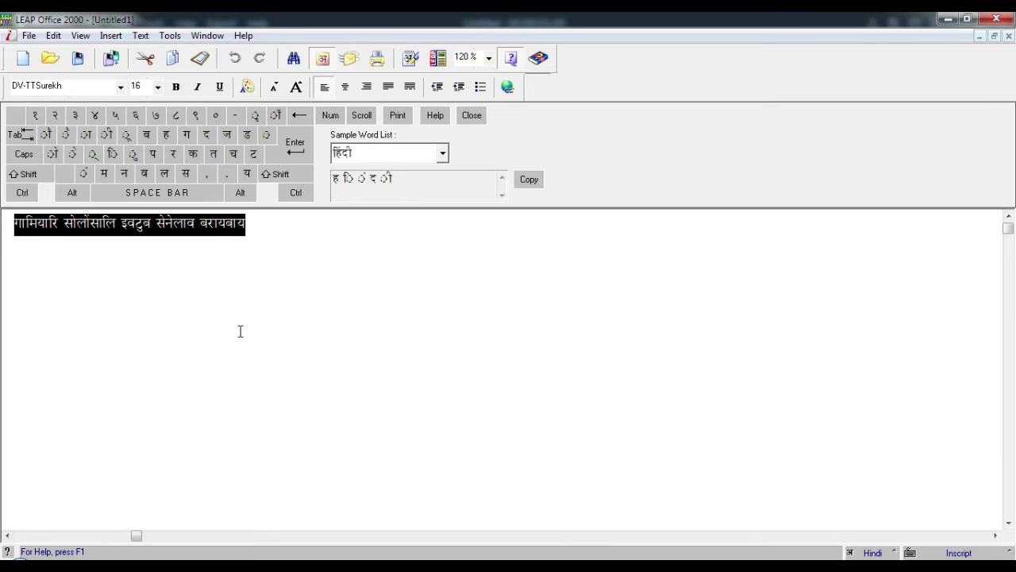
pyautogui.click(75, 85)
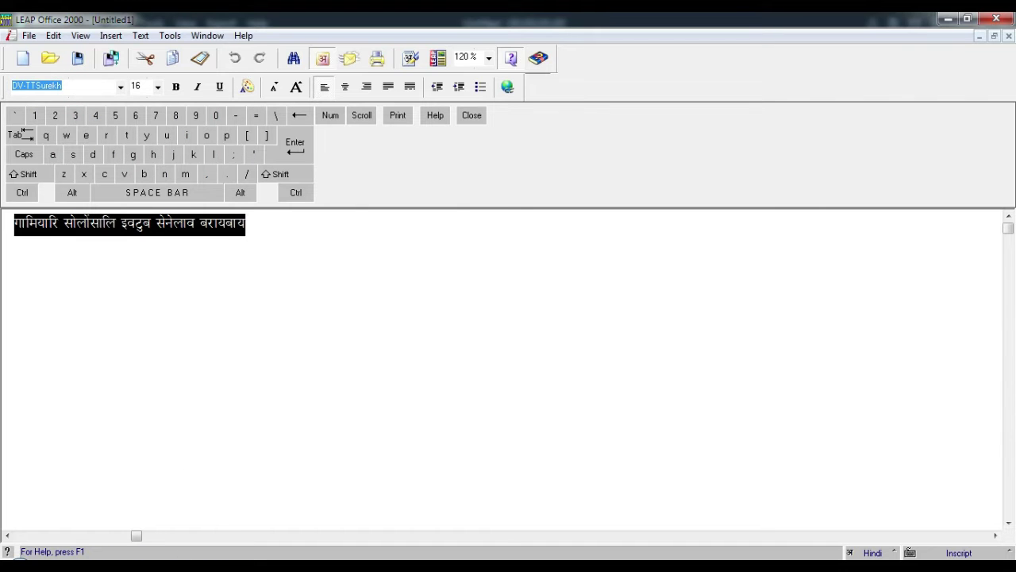
pyautogui.click(231, 508)
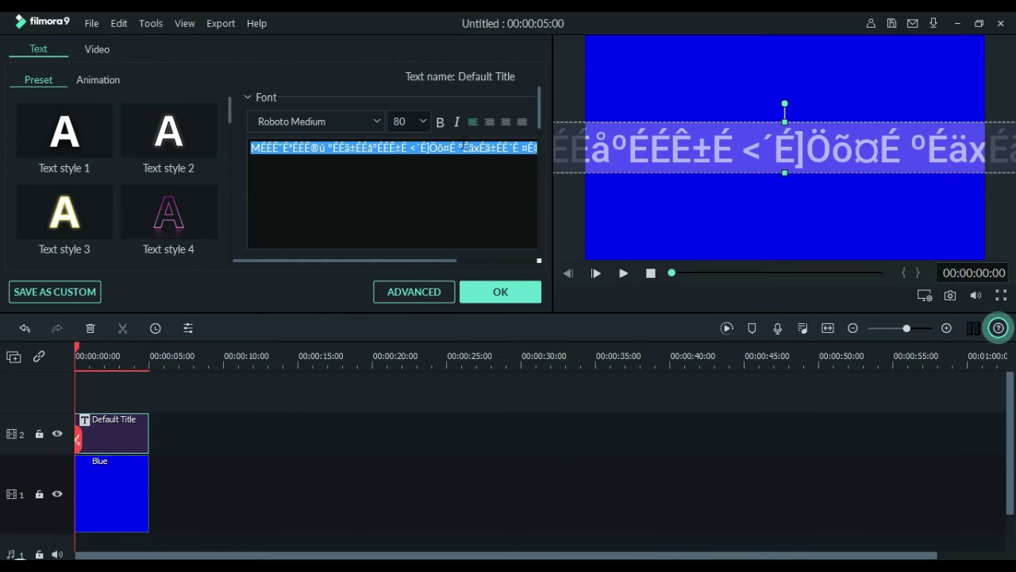
# Step: Apply the copied DV-TTSurekh font to the selected title text, using the DV-TTSurekhEN-BoldItalic style
pyautogui.click(335, 119)
pyautogui.hotkey('ctrl', 'v')
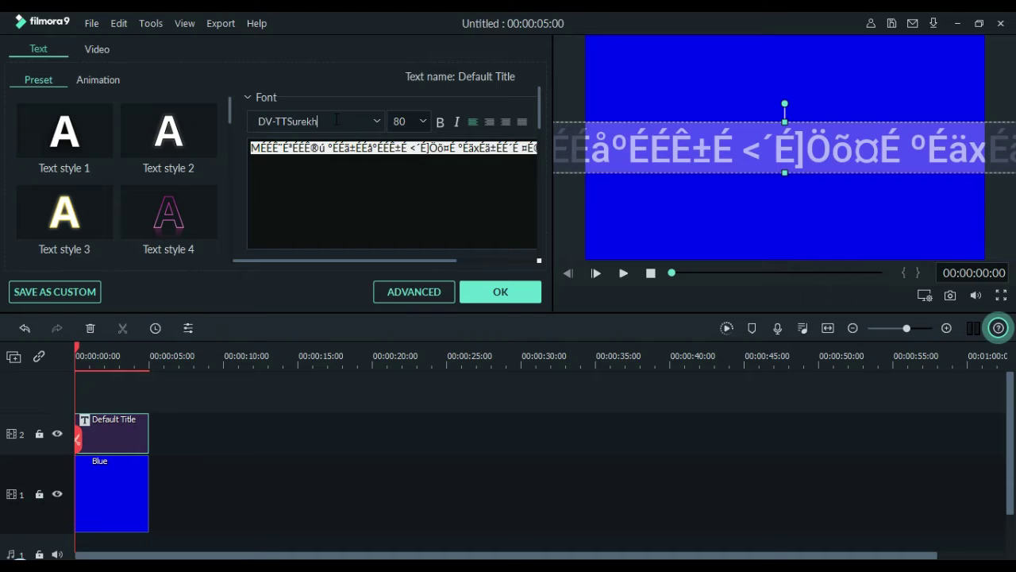
pyautogui.press('Return')
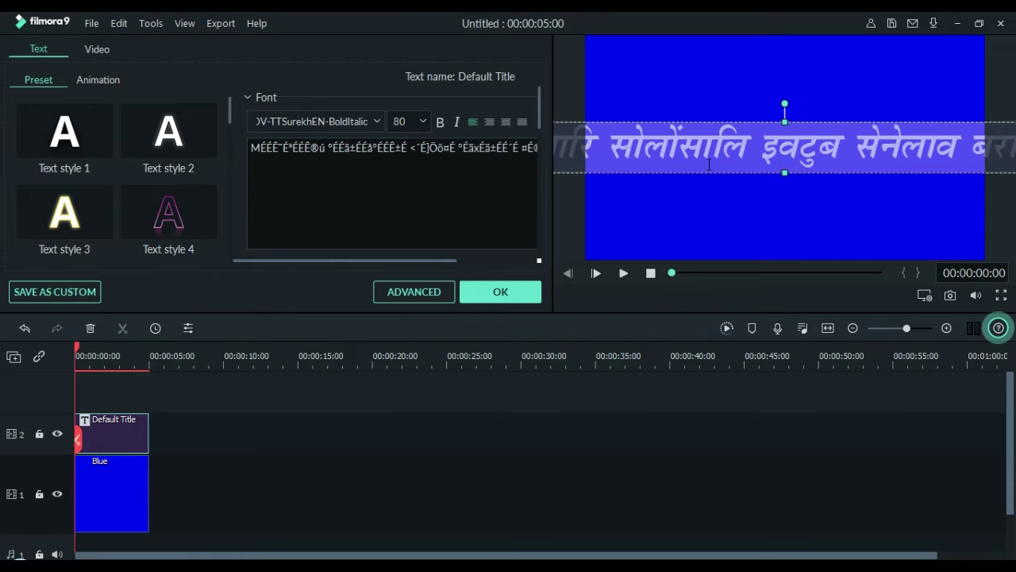
pyautogui.hotkey('ctrl', 'a')
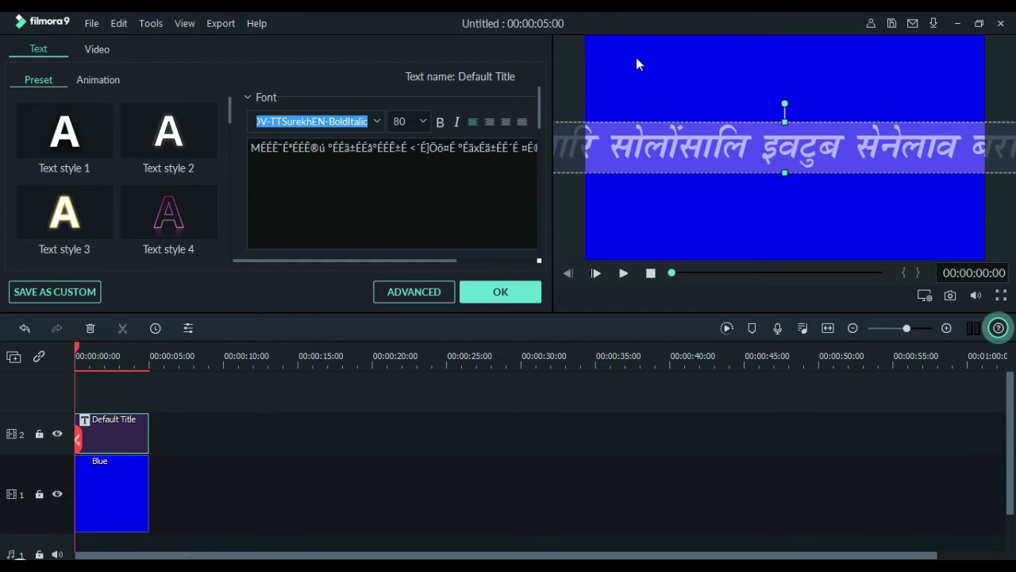
# Step: Reduce the title text's font size to 36 so the whole sentence fits within the frame
pyautogui.click(420, 122)
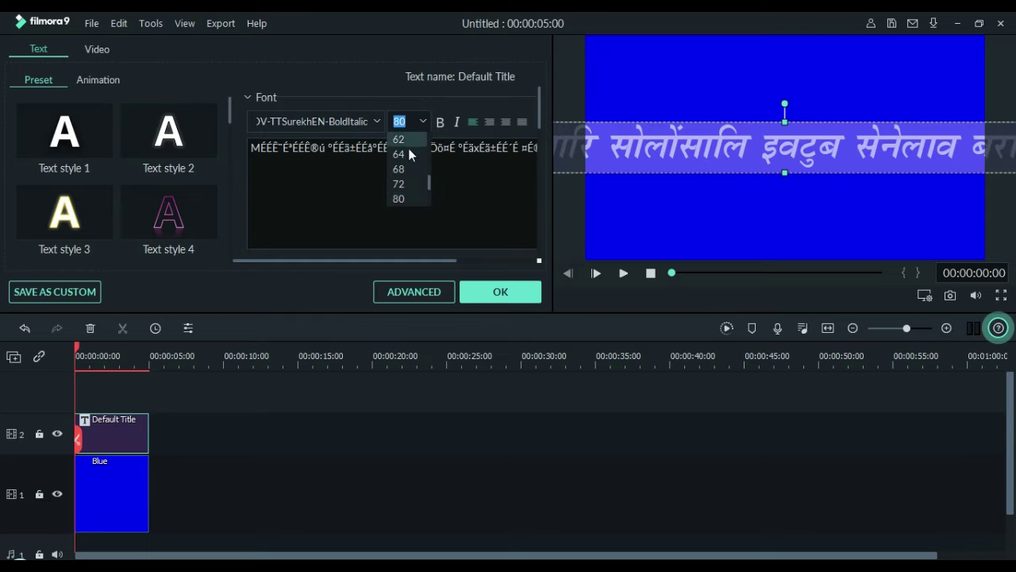
pyautogui.click(402, 163)
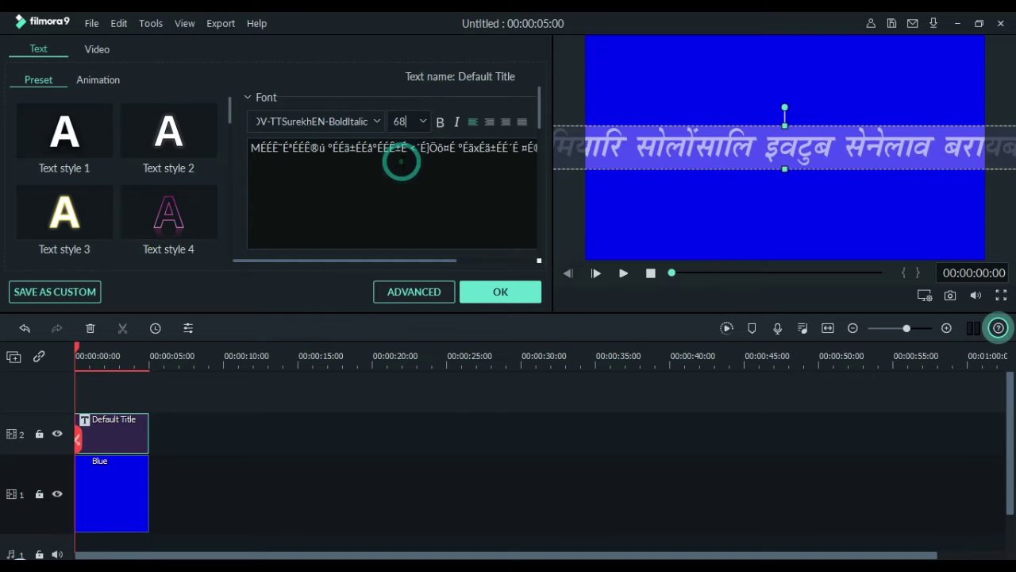
pyautogui.click(425, 121)
pyautogui.click(408, 139)
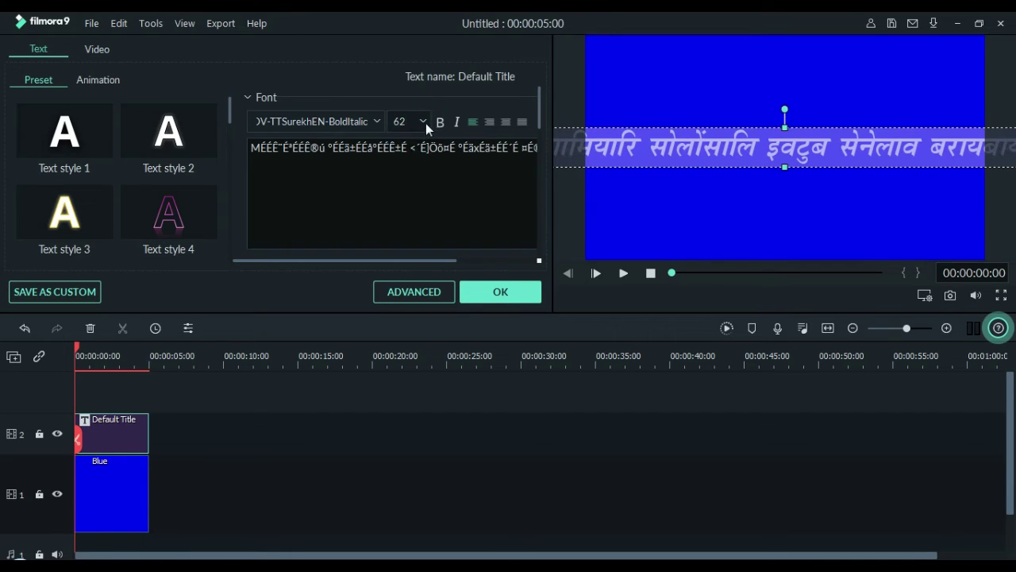
pyautogui.click(426, 123)
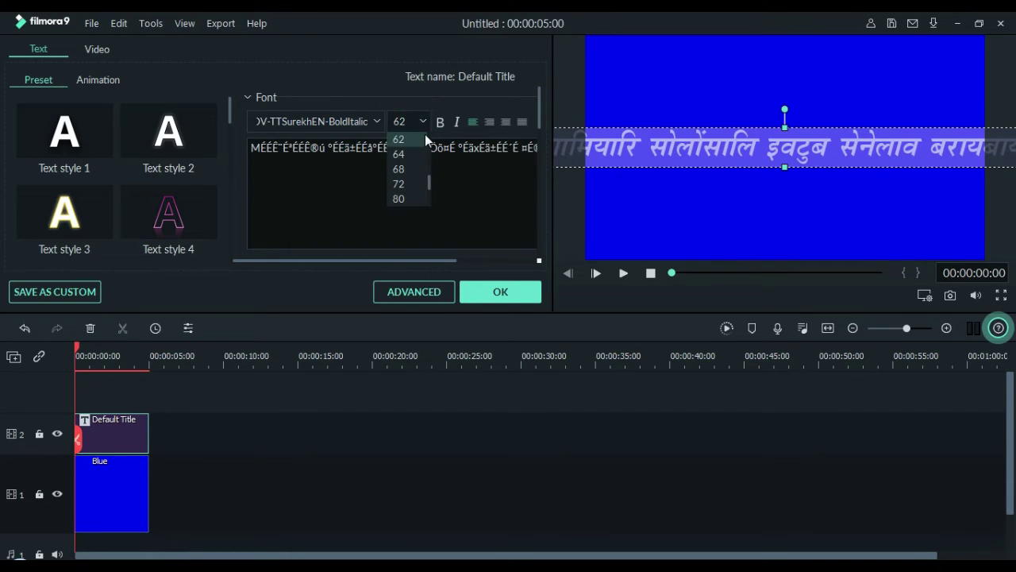
pyautogui.press('Up')
pyautogui.press('Up')
pyautogui.press('Up')
pyautogui.press('Up')
pyautogui.press('Up')
pyautogui.press('Up')
pyautogui.press('Up')
pyautogui.press('Up')
pyautogui.press('Down')
pyautogui.press('Down')
pyautogui.press('Down')
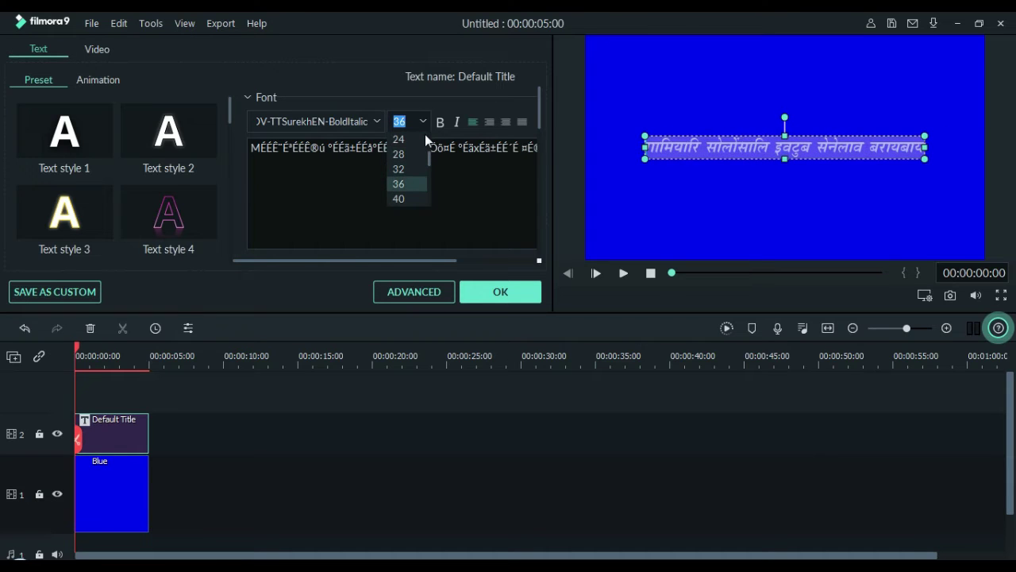
# Step: Try the title text in the DV-TTRadhika Bold Italic font and accept the title edit
pyautogui.click(356, 123)
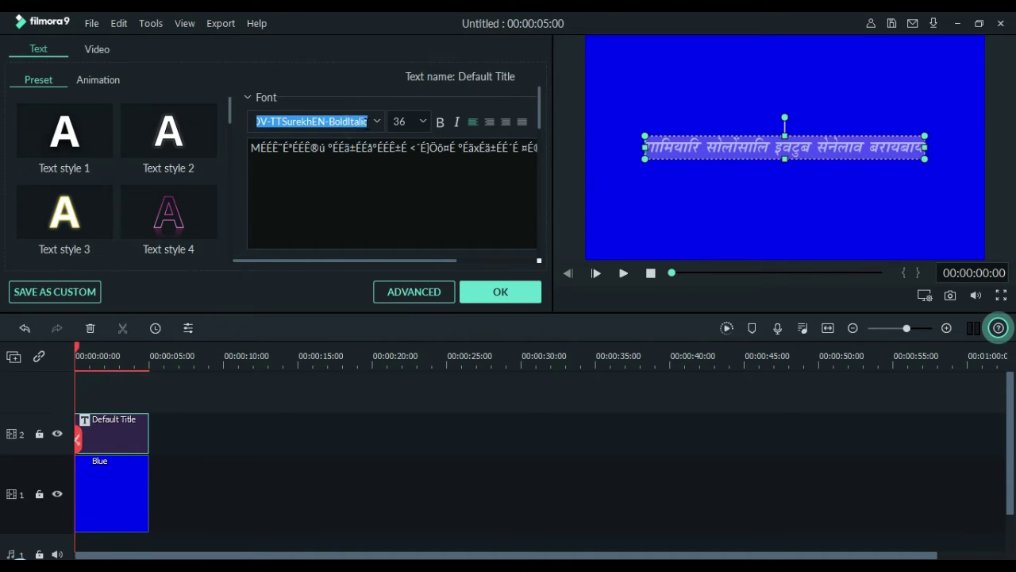
pyautogui.press('Down')
pyautogui.press('Down')
pyautogui.press('Down')
pyautogui.press('Down')
pyautogui.press('Down')
pyautogui.press('Down')
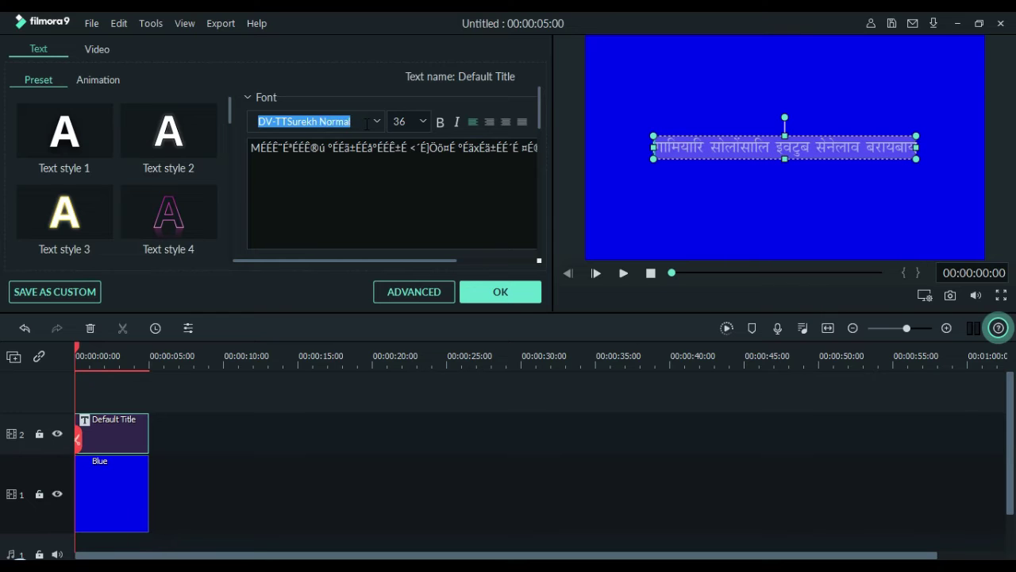
pyautogui.press('Down')
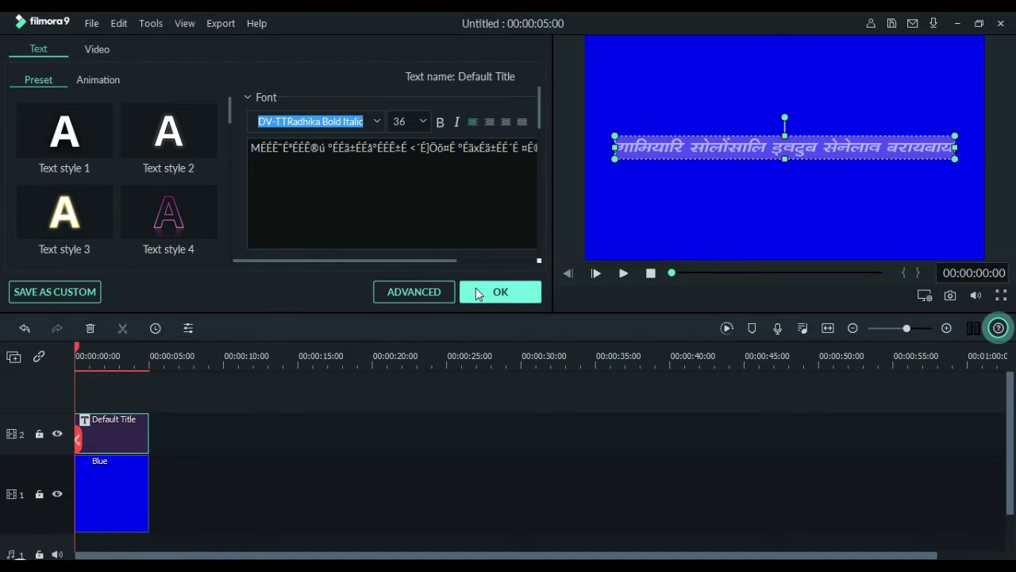
pyautogui.click(476, 291)
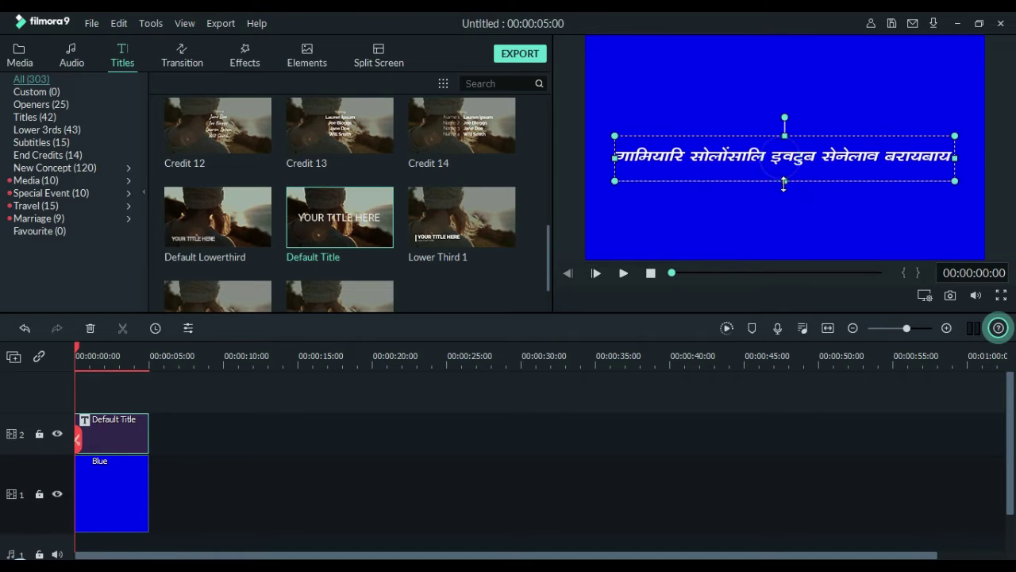
# Step: Reopen the title, select all its text and set the font to DV-TTYogesh Bold Italic
pyautogui.doubleClick(738, 176)
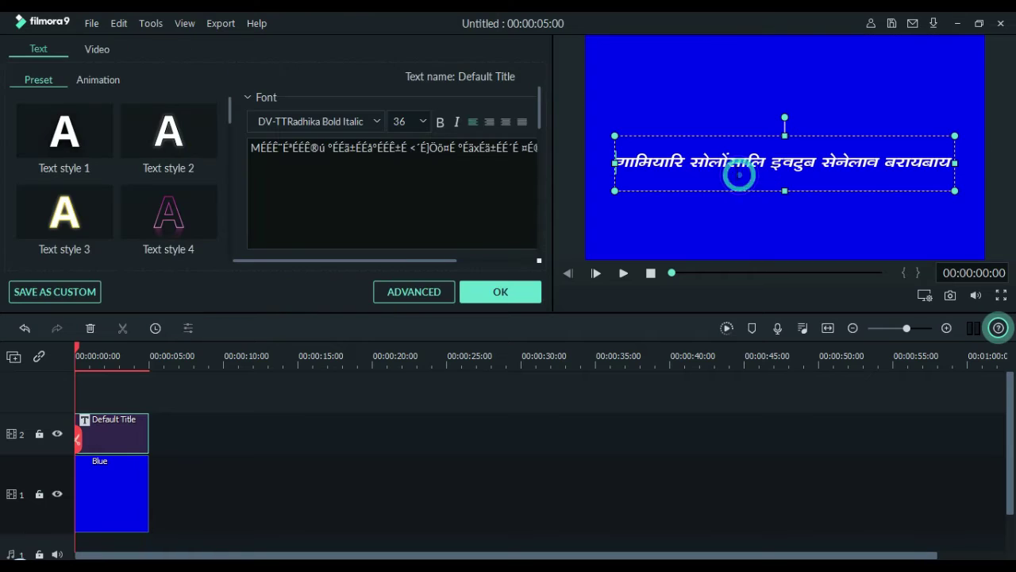
pyautogui.tripleClick(419, 148)
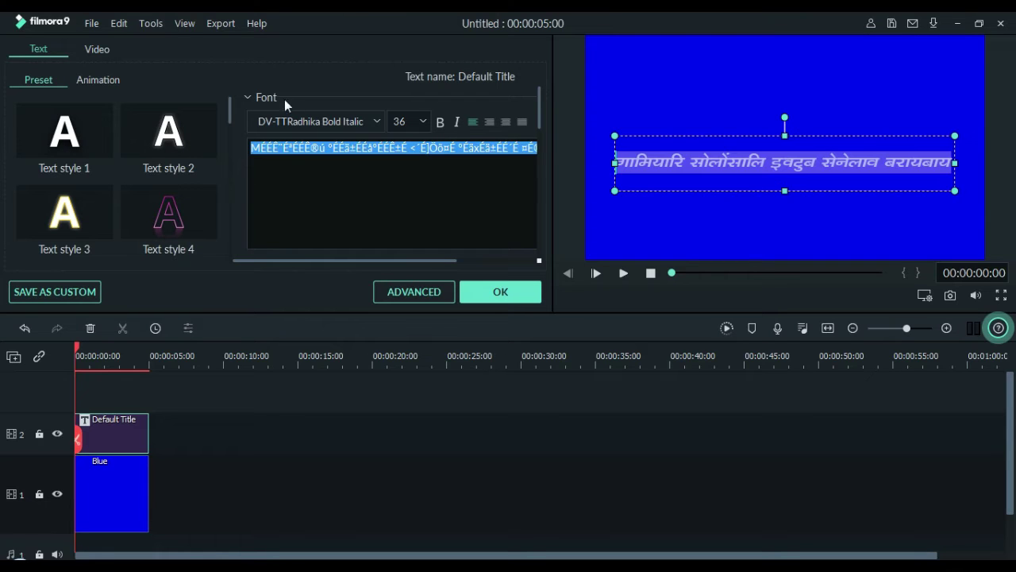
pyautogui.click(289, 121)
pyautogui.press('Down')
pyautogui.press('Down')
pyautogui.press('Down')
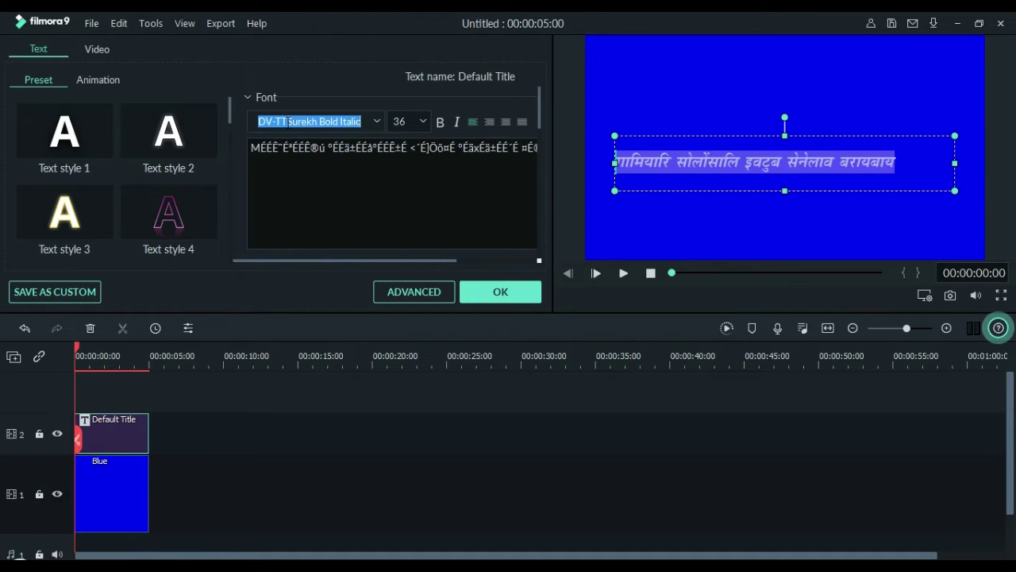
pyautogui.press('Down')
pyautogui.press('Down')
pyautogui.press('Down')
pyautogui.press('Down')
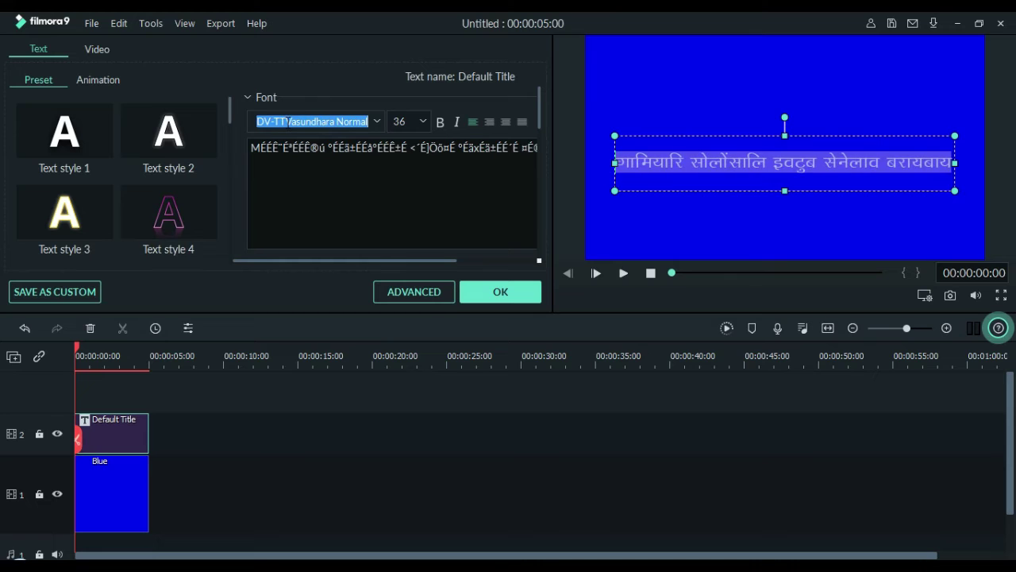
pyautogui.press('Down')
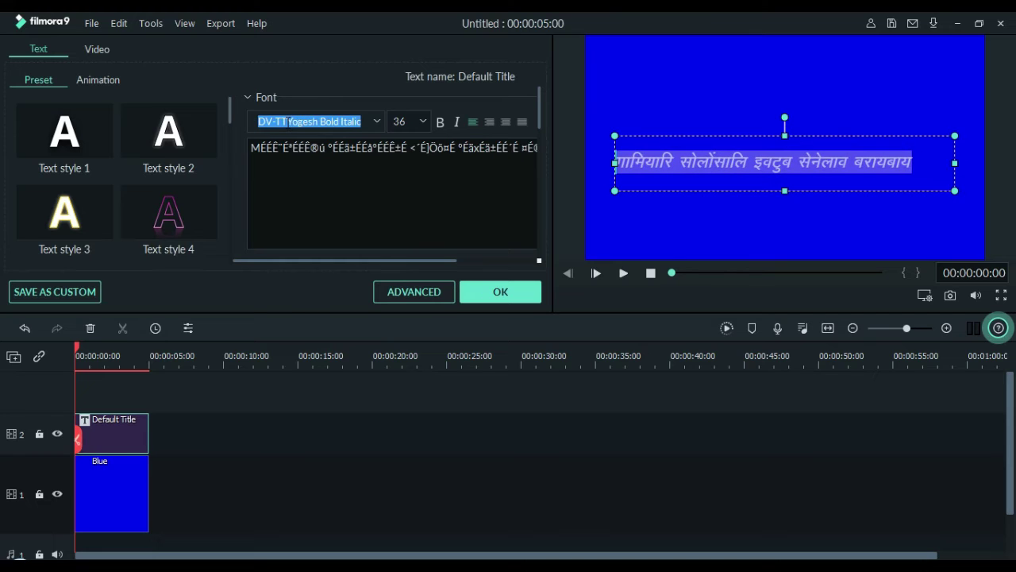
# Step: Make the title text bold and centre it within its text box
pyautogui.click(440, 121)
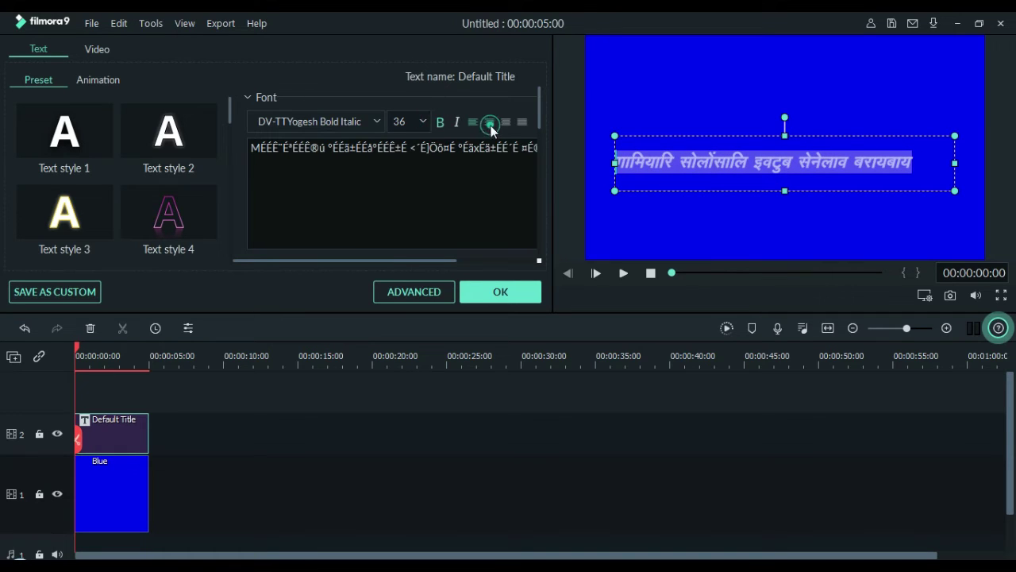
pyautogui.click(505, 121)
pyautogui.click(489, 121)
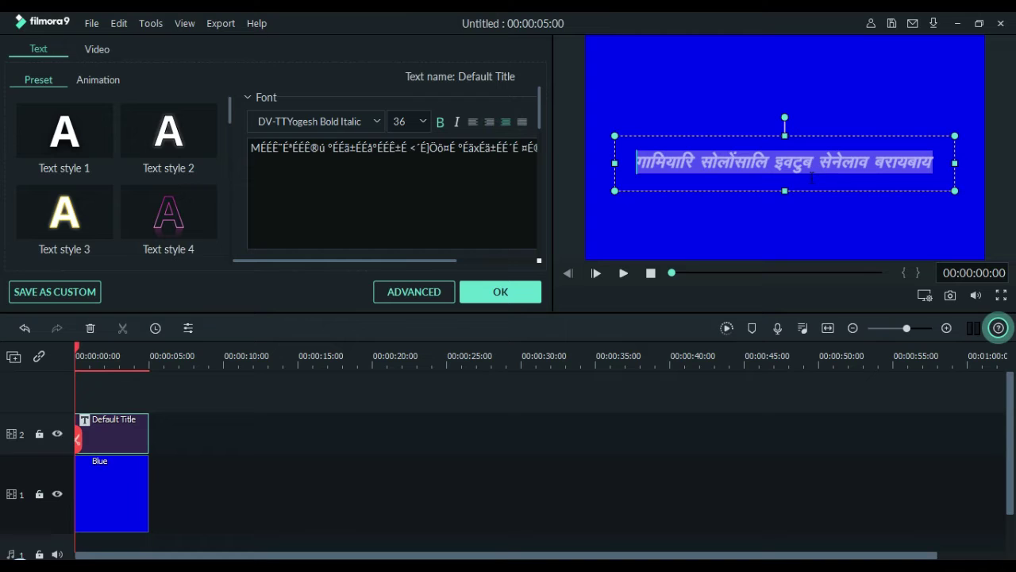
# Step: Shrink the title's text box to one line's height and move the title near the lower edge of the blue frame
pyautogui.moveTo(787, 193); pyautogui.dragTo(776, 163)
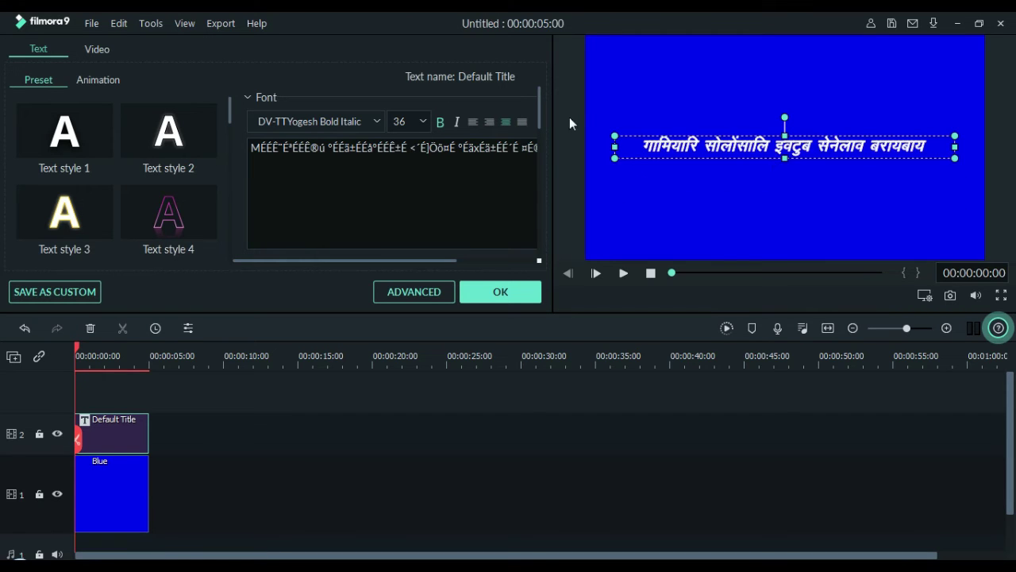
pyautogui.click(494, 294)
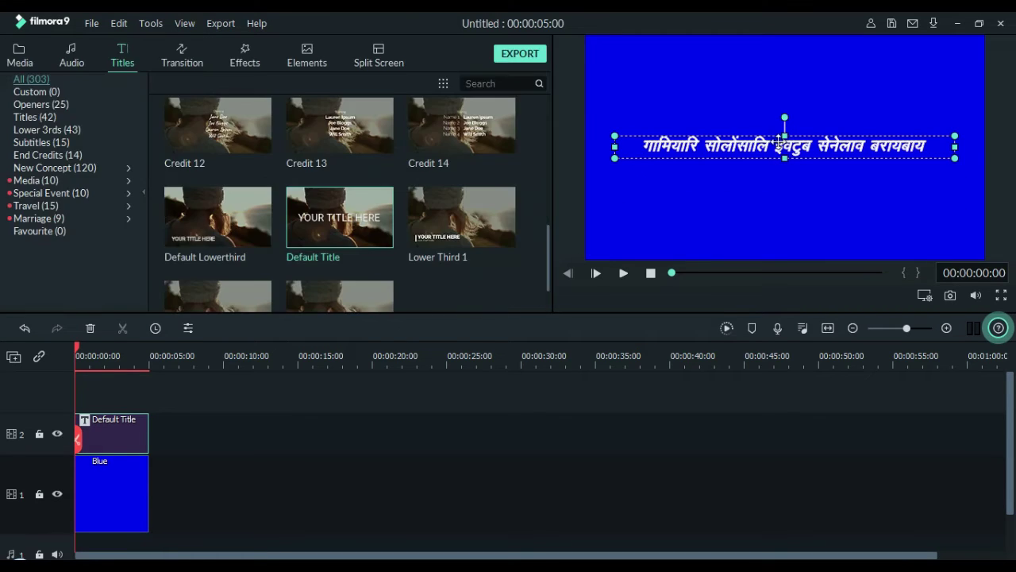
pyautogui.moveTo(774, 143); pyautogui.dragTo(775, 227)
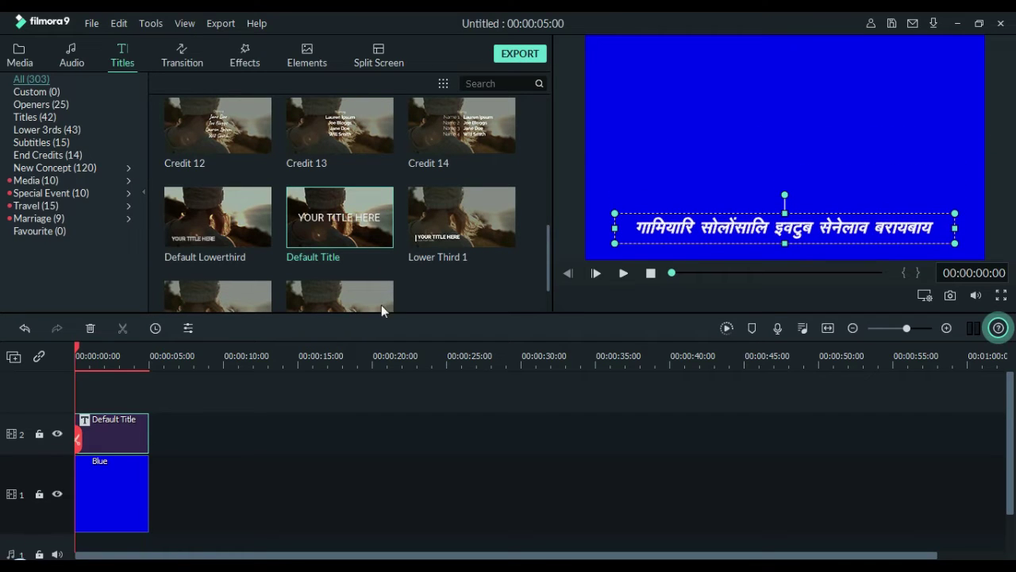
pyautogui.click(237, 380)
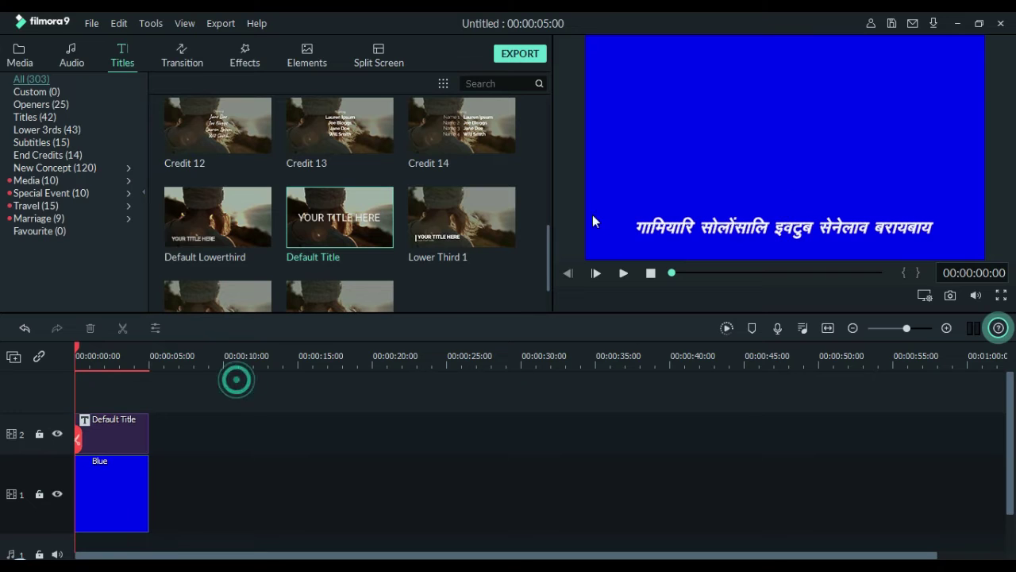
# Step: Open the title in the Advanced Text Edit window and set its text fill type to Gradient Fill
pyautogui.doubleClick(668, 238)
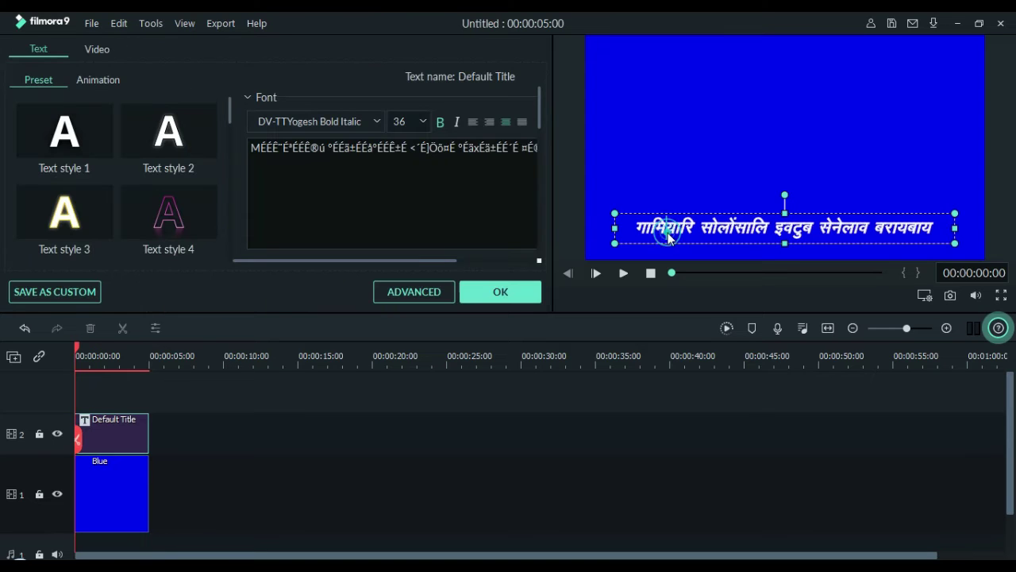
pyautogui.click(407, 294)
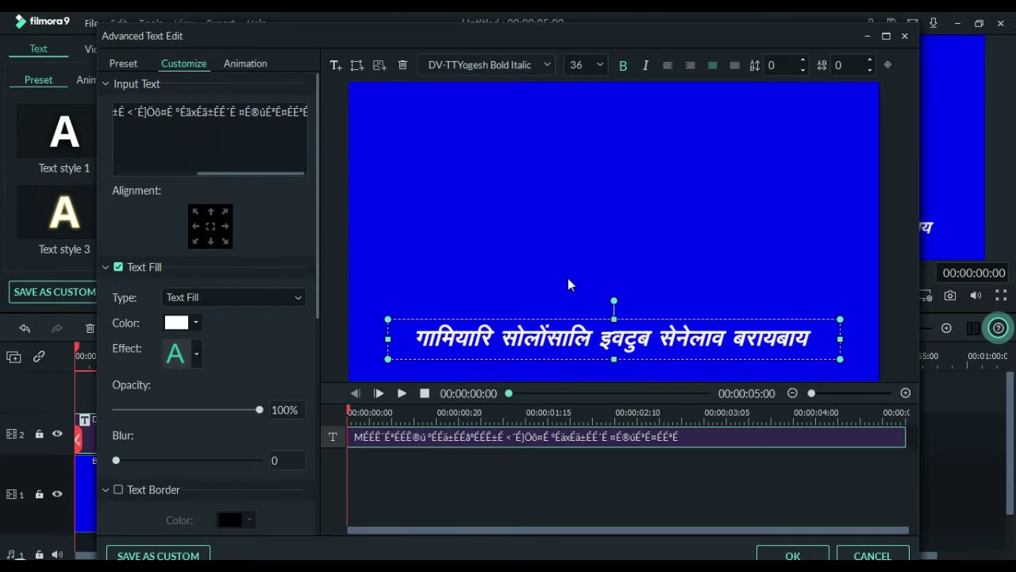
pyautogui.moveTo(320, 86); pyautogui.dragTo(314, 139)
pyautogui.click(251, 226)
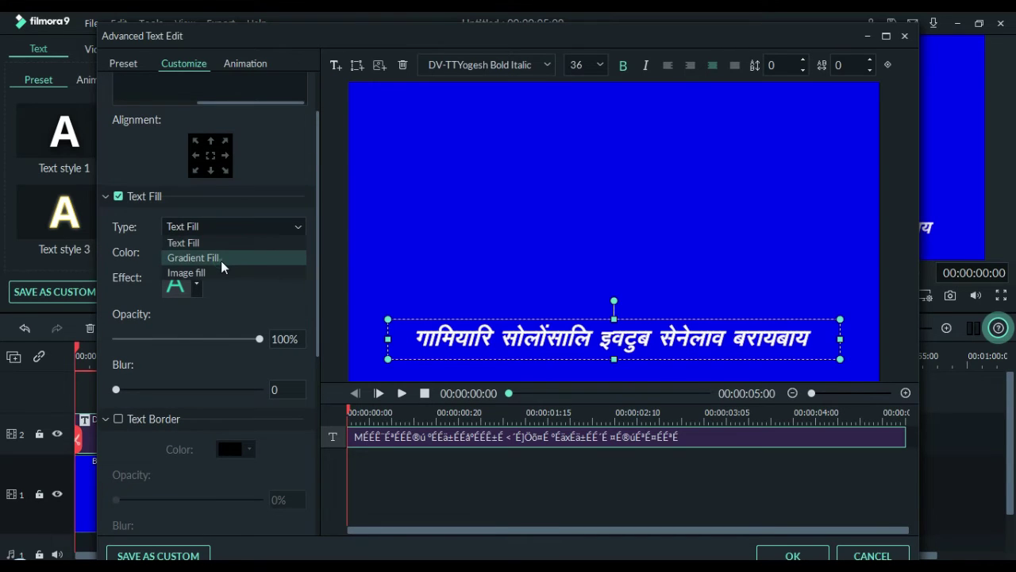
pyautogui.click(223, 259)
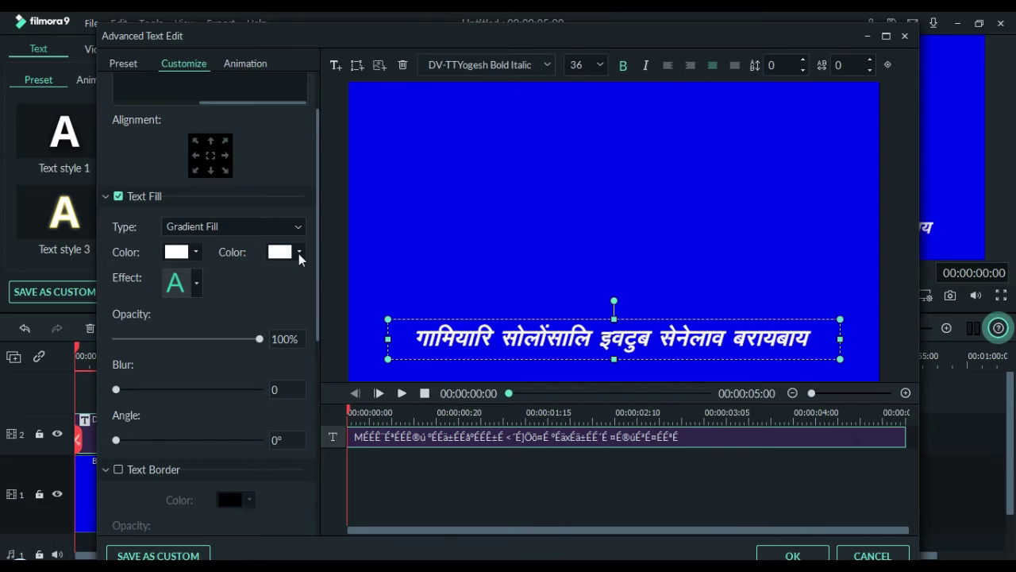
# Step: Set the first gradient colour of the title's fill to yellow, #ffff00
pyautogui.click(182, 253)
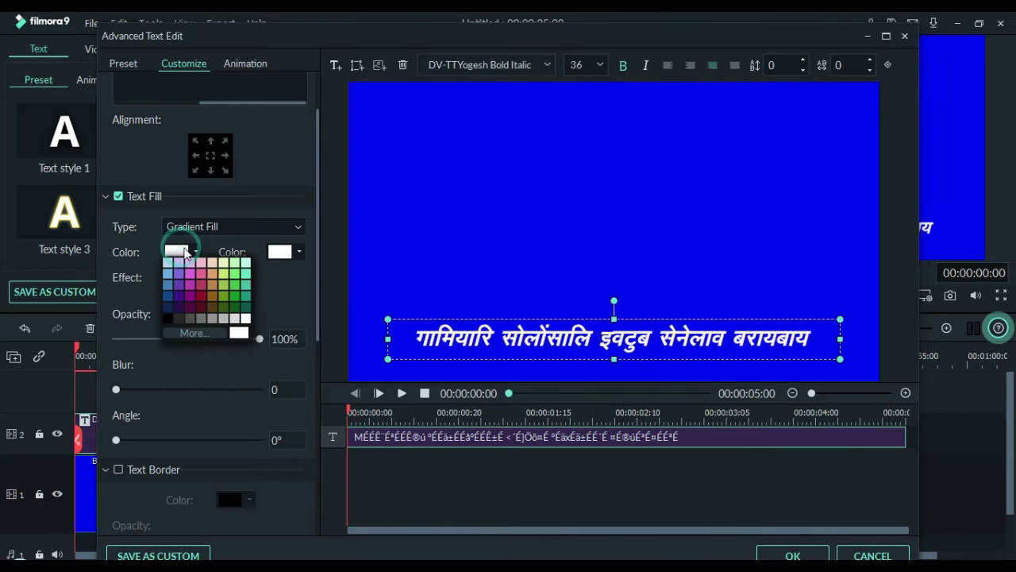
pyautogui.click(208, 334)
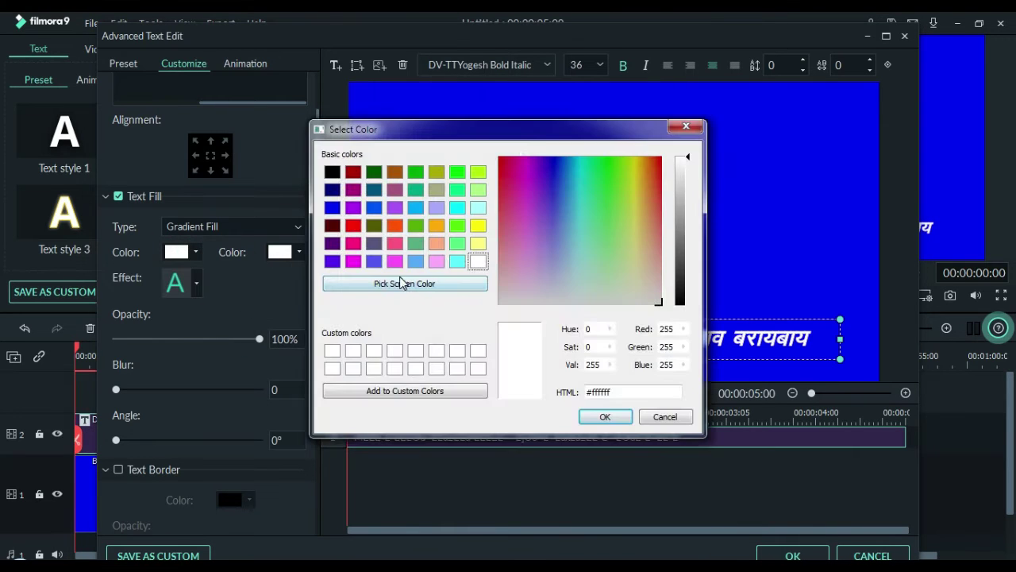
pyautogui.moveTo(495, 127); pyautogui.dragTo(235, 137)
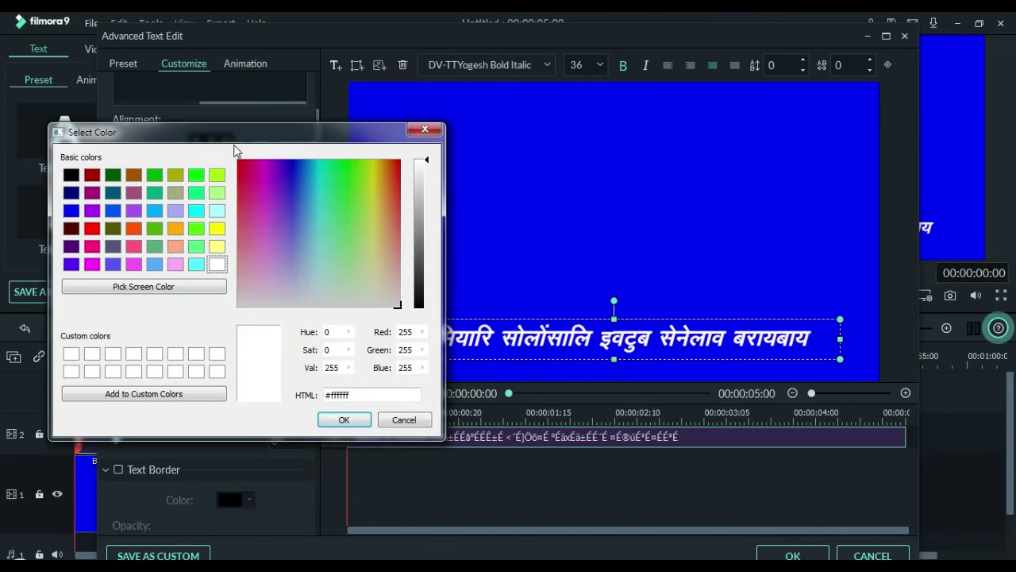
pyautogui.click(217, 229)
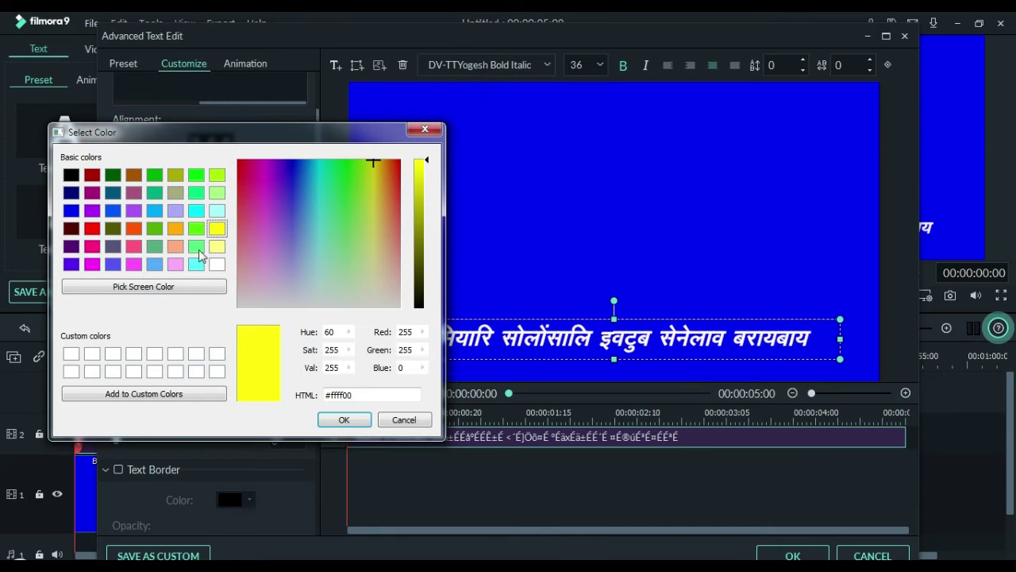
pyautogui.click(343, 421)
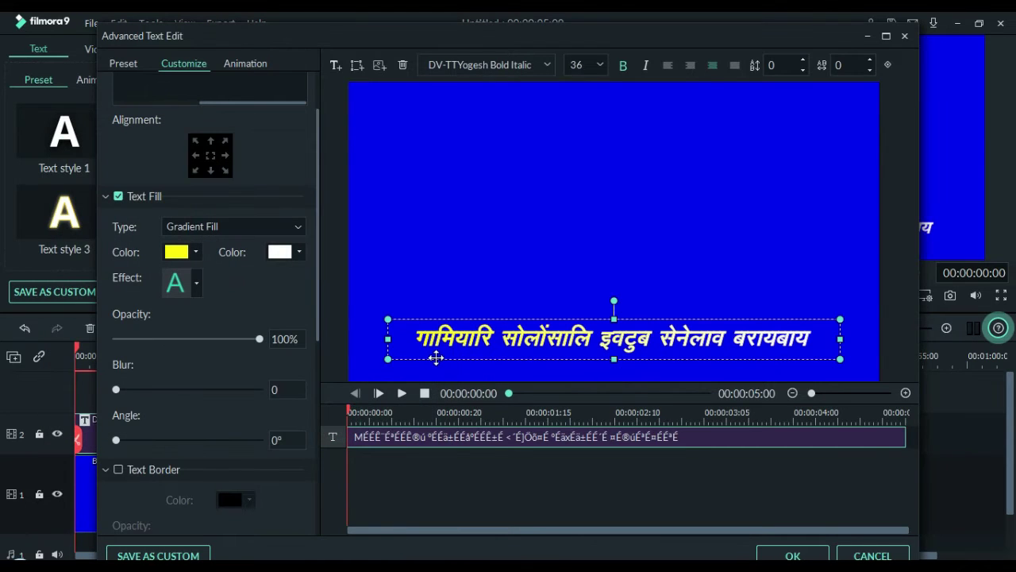
# Step: Lower the text fill's opacity to 87% and switch the fill type back to Text Fill
pyautogui.moveTo(257, 340)
pyautogui.mouseDown()
pyautogui.moveTo(236, 347)
pyautogui.moveTo(246, 339)
pyautogui.mouseUp()
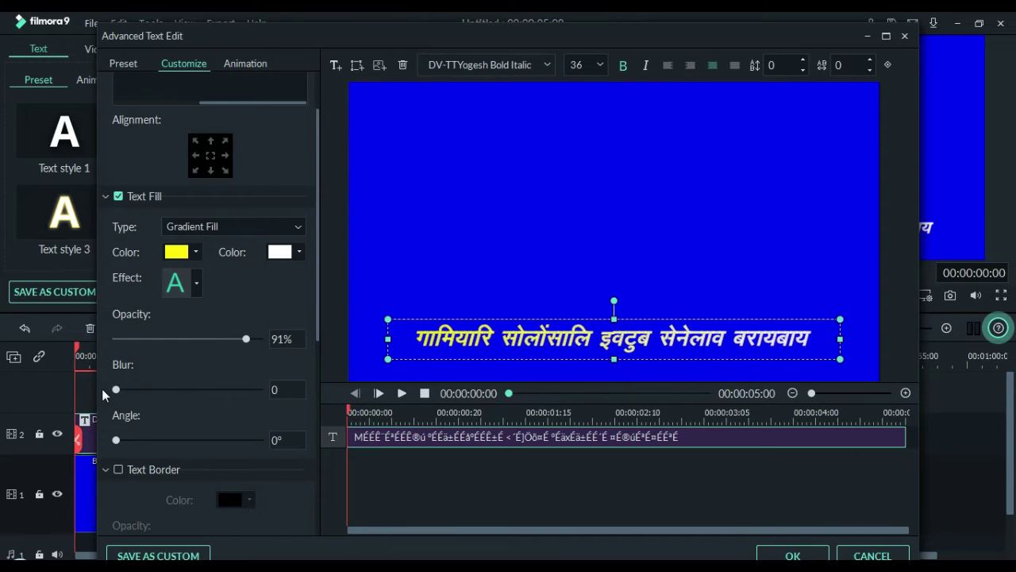
pyautogui.moveTo(243, 338); pyautogui.dragTo(240, 339)
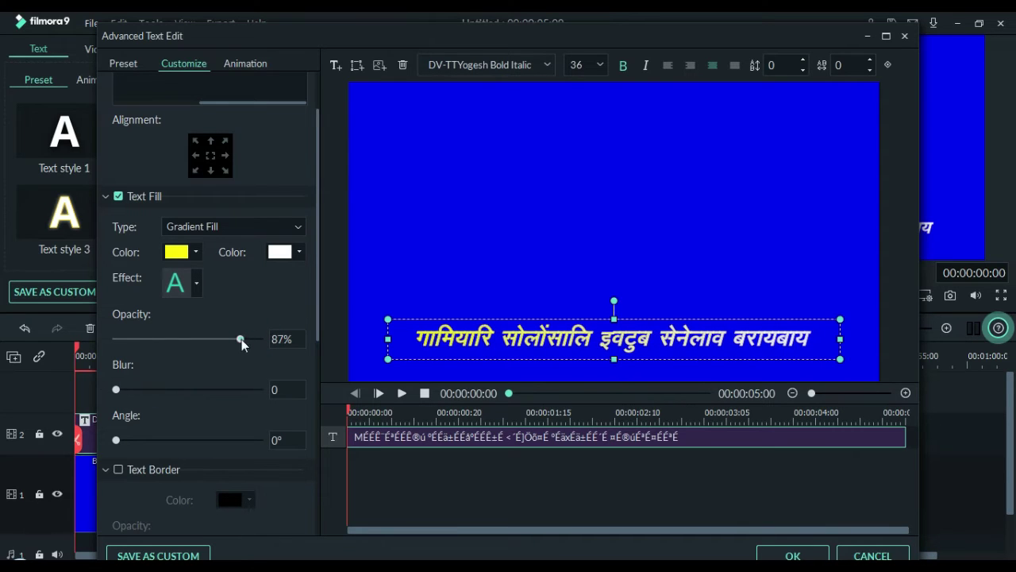
pyautogui.click(197, 230)
pyautogui.click(186, 242)
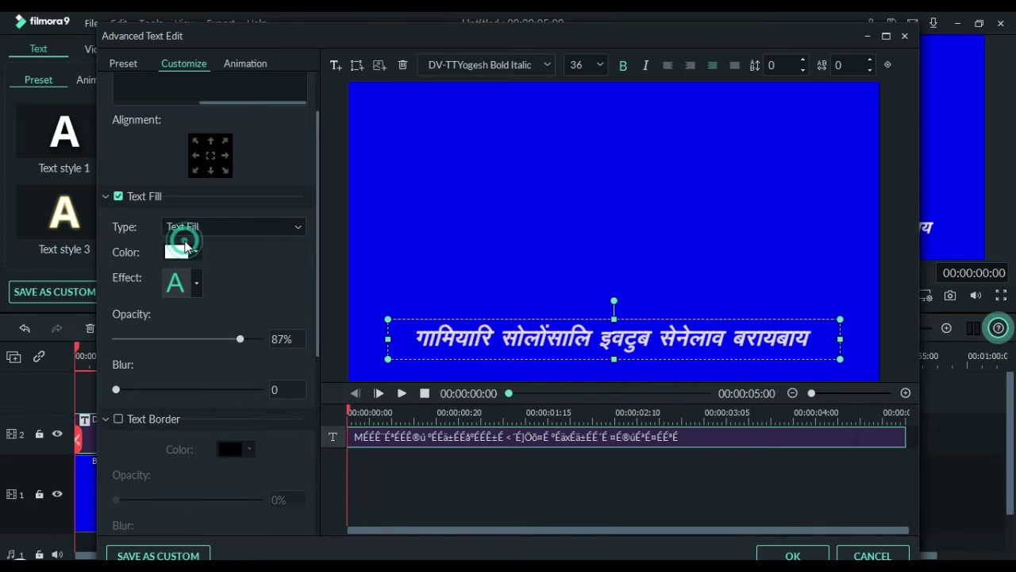
# Step: Enable the title's text border and set its colour to black
pyautogui.moveTo(320, 127); pyautogui.dragTo(296, 246)
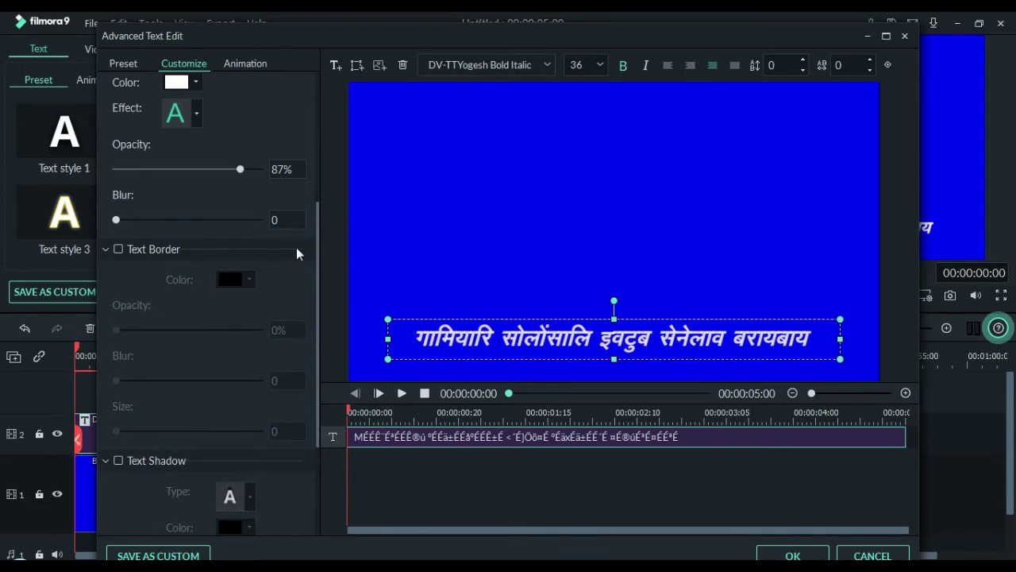
pyautogui.click(118, 250)
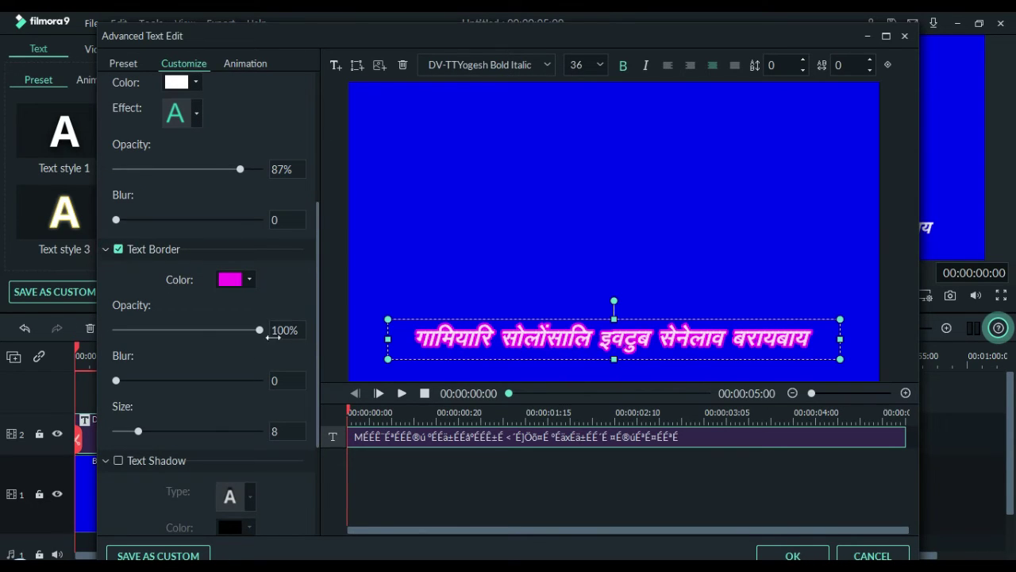
pyautogui.click(232, 281)
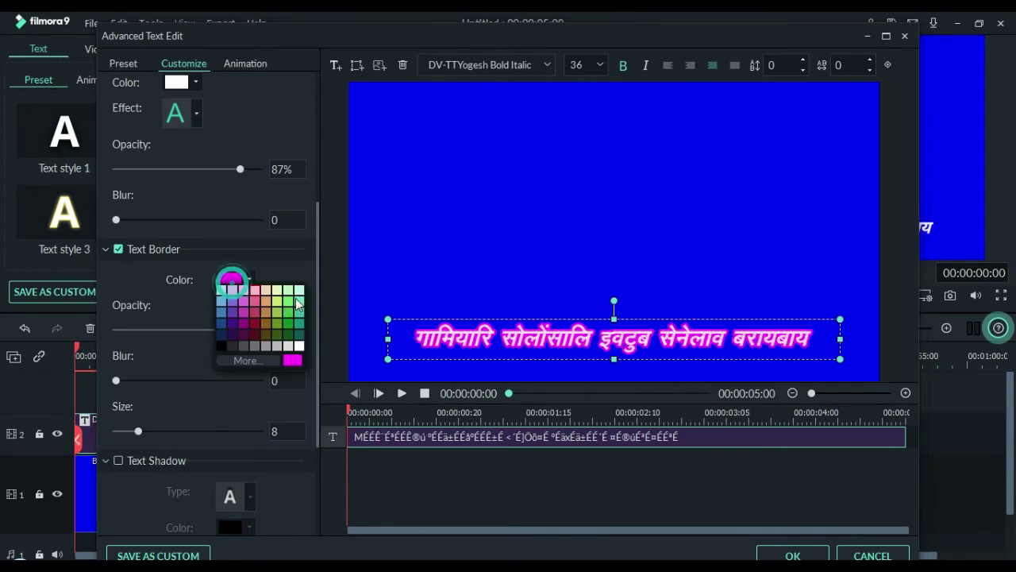
pyautogui.click(220, 347)
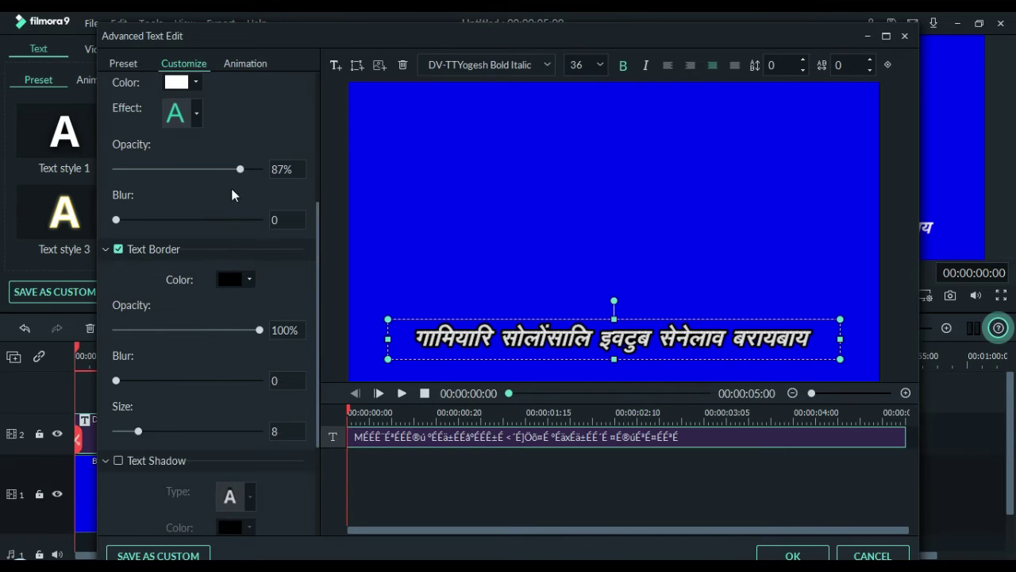
# Step: Set the title's text fill colour to yellow, #ffff00, and its border size to 10
pyautogui.click(178, 84)
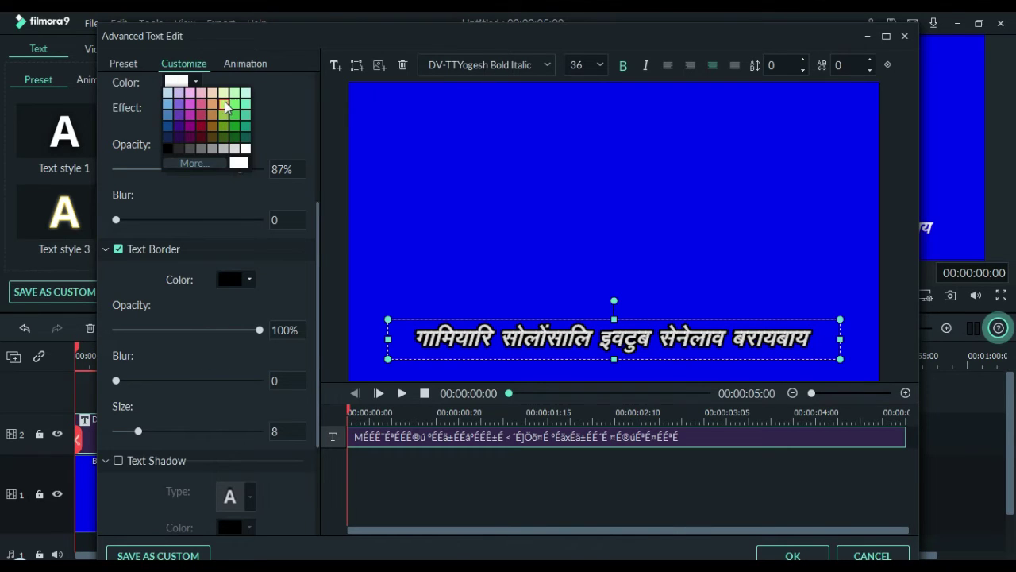
pyautogui.click(227, 104)
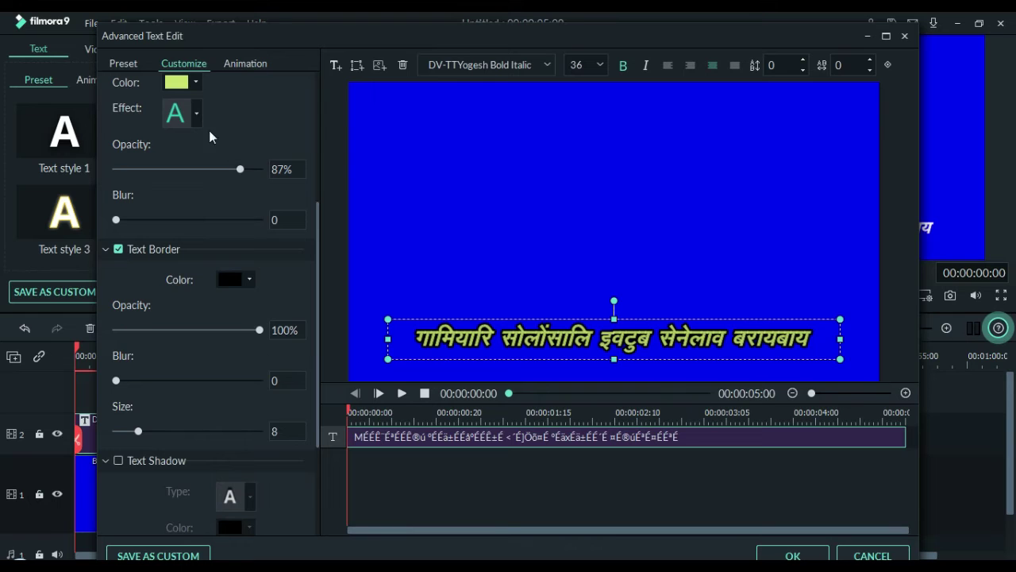
pyautogui.click(176, 80)
pyautogui.click(185, 164)
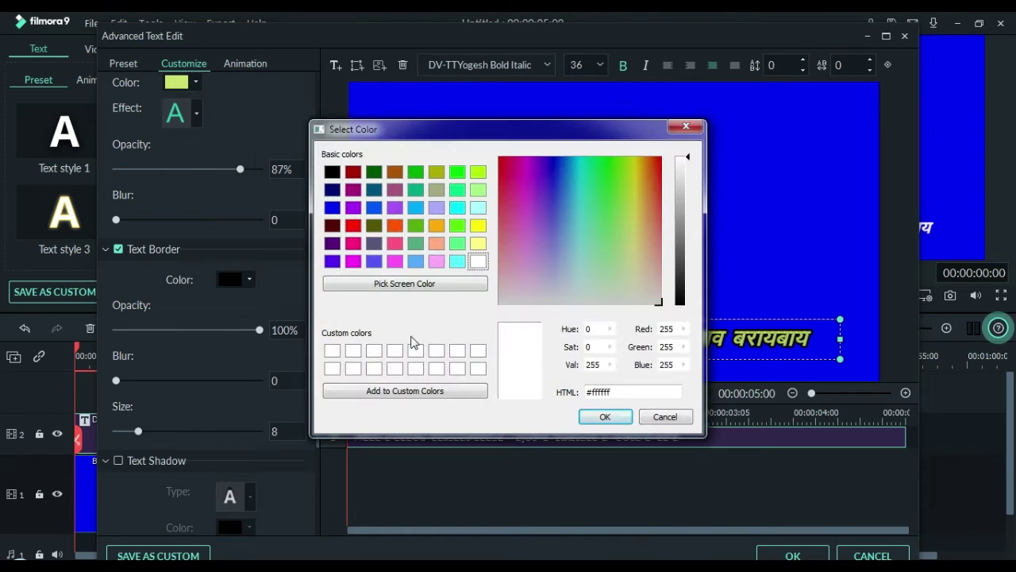
pyautogui.click(479, 227)
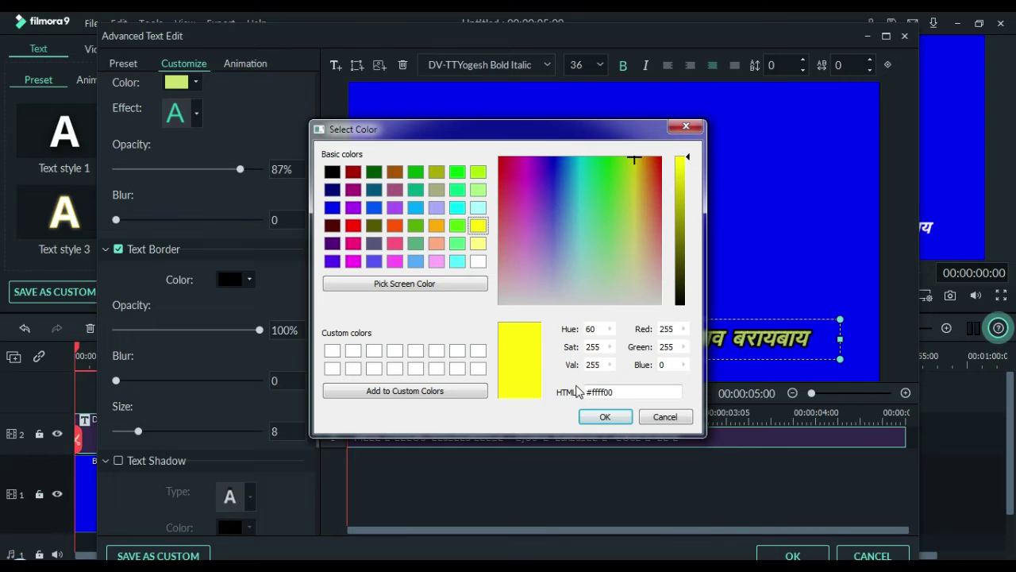
pyautogui.click(601, 416)
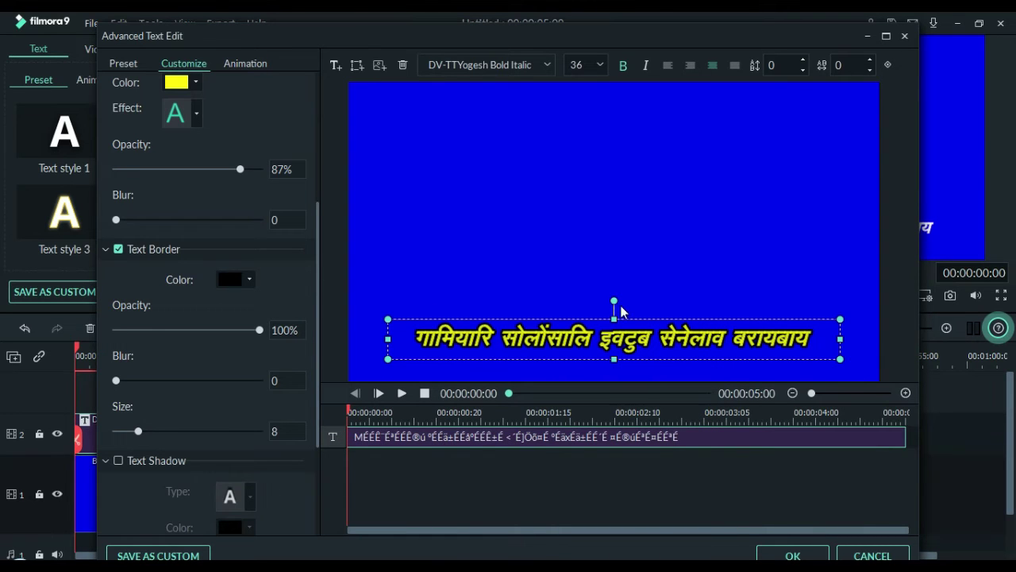
pyautogui.moveTo(135, 432); pyautogui.dragTo(141, 433)
# Step: Enable the title's text shadow with a blur of 6 and a distance of 7
pyautogui.moveTo(318, 271); pyautogui.dragTo(321, 351)
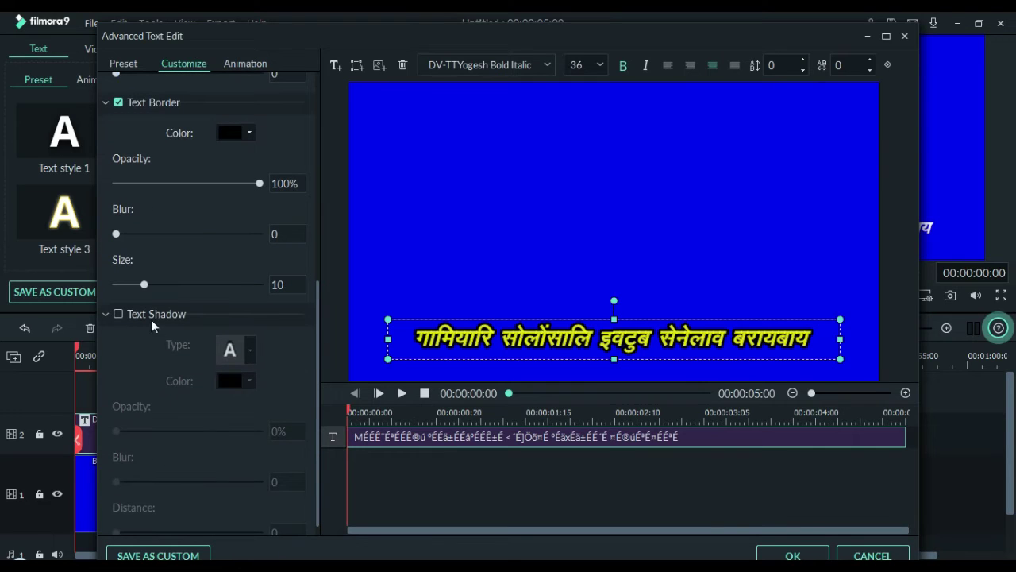
pyautogui.click(118, 314)
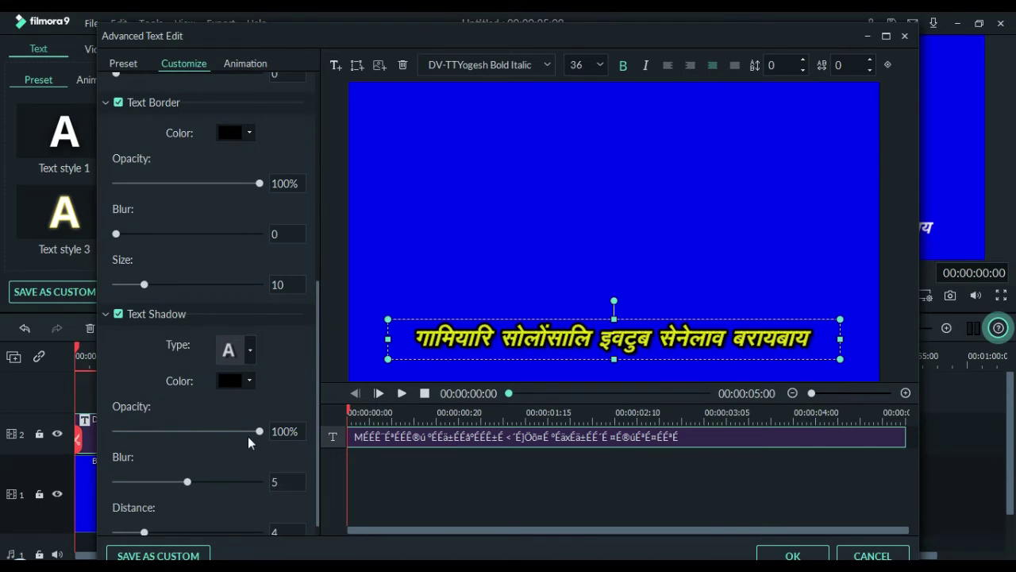
pyautogui.moveTo(186, 481); pyautogui.dragTo(200, 481)
pyautogui.moveTo(152, 532); pyautogui.dragTo(163, 532)
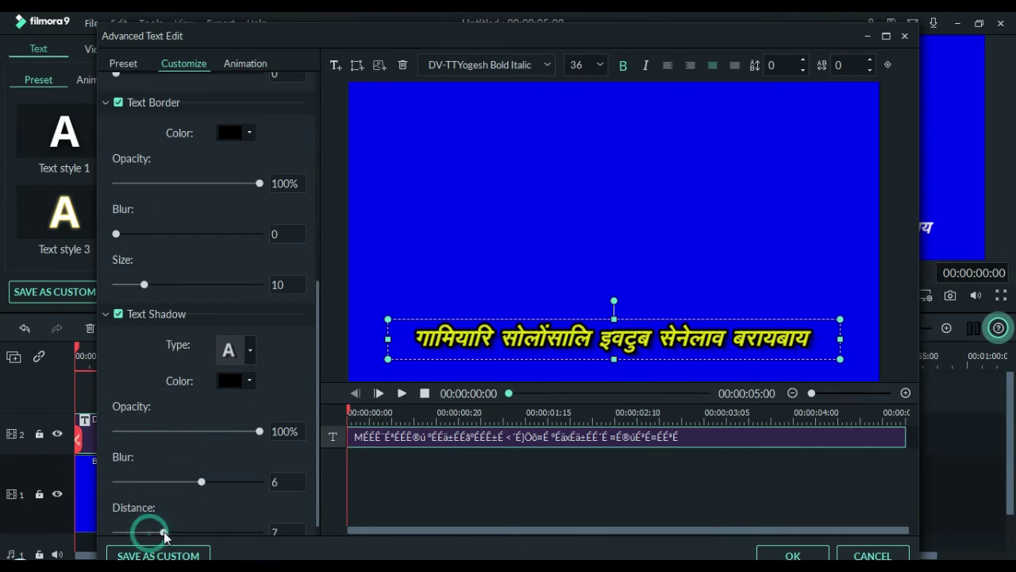
# Step: Try light blue and dark purple for the text shadow and settle on green
pyautogui.click(231, 376)
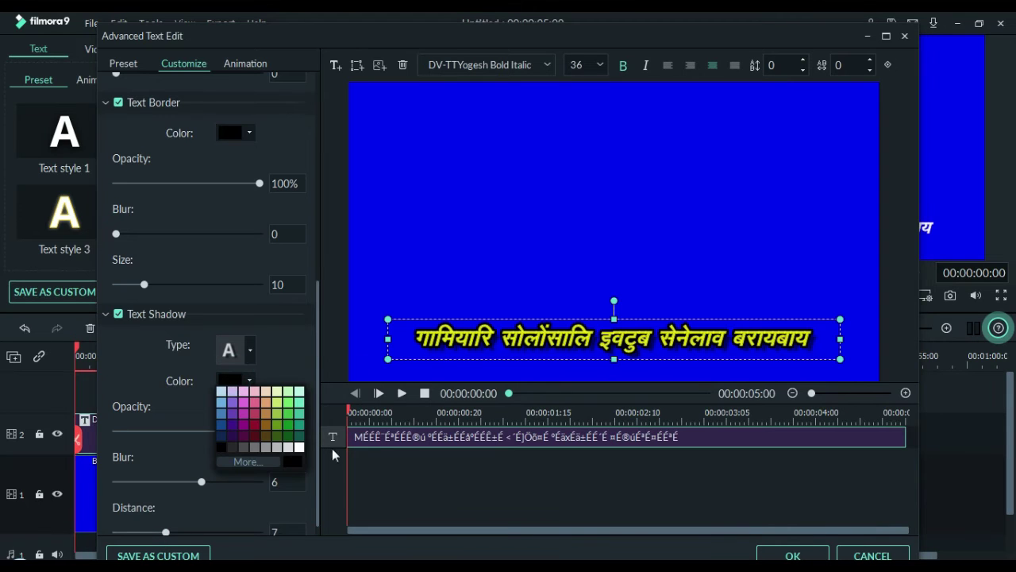
pyautogui.click(222, 391)
pyautogui.click(235, 383)
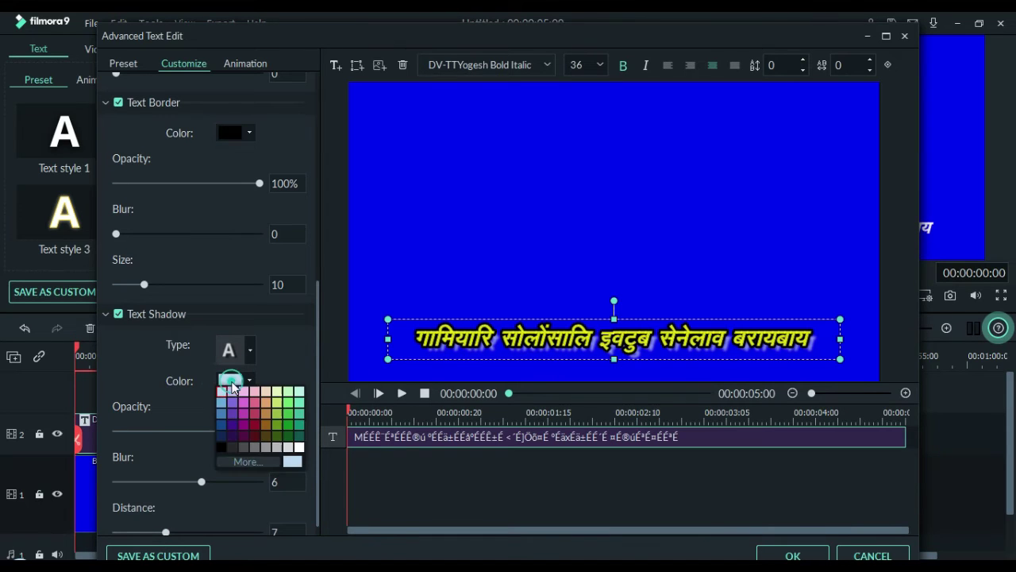
pyautogui.click(234, 433)
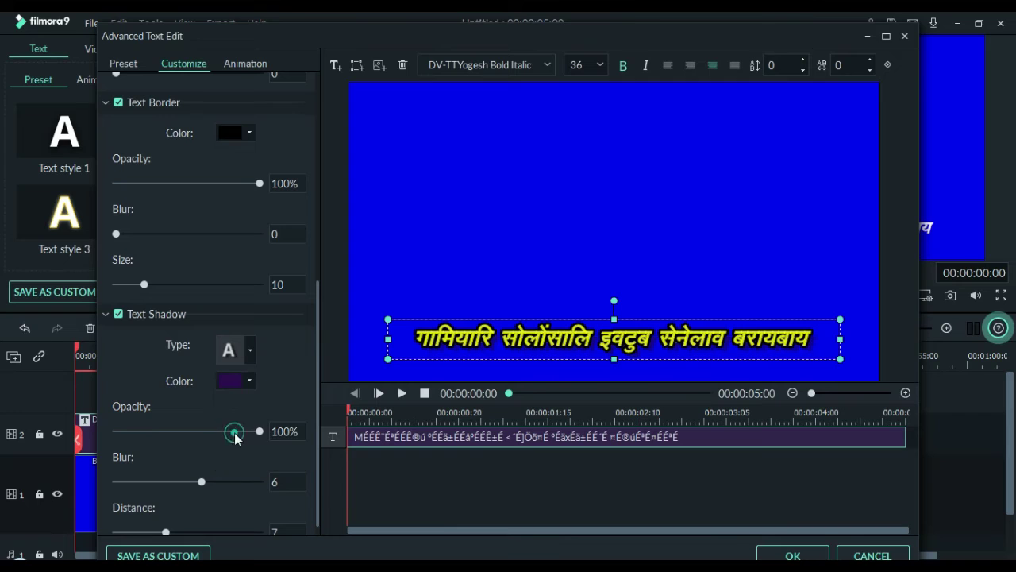
pyautogui.click(228, 373)
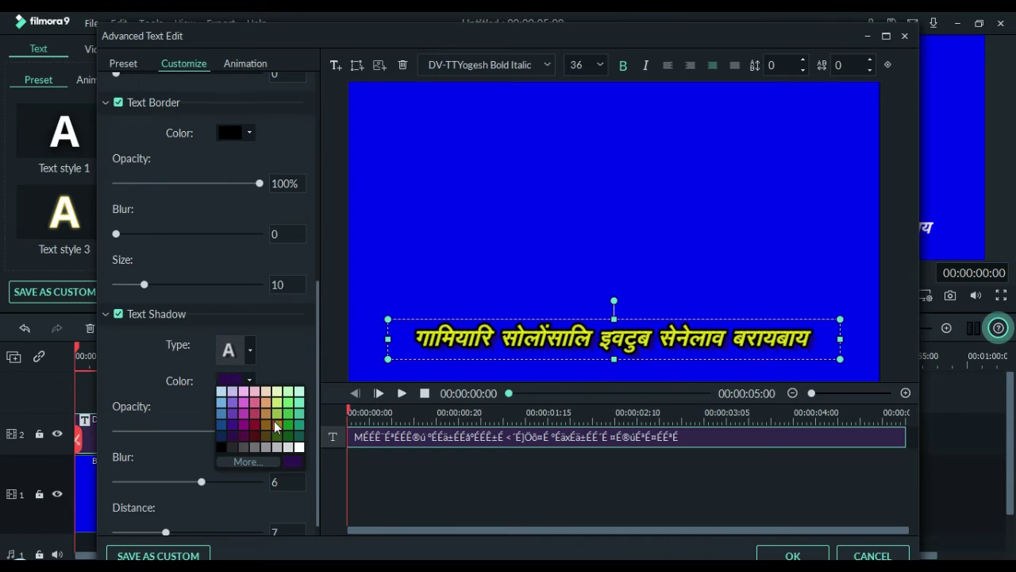
pyautogui.click(274, 421)
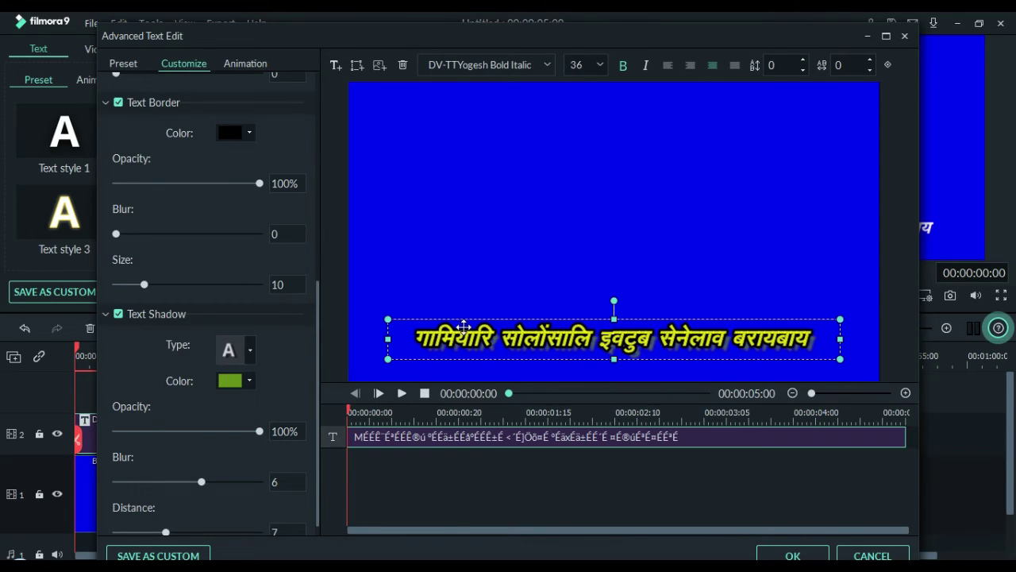
# Step: Apply the advanced text styling, narrow the title's text box slightly, and finish editing the title
pyautogui.moveTo(319, 321); pyautogui.dragTo(319, 328)
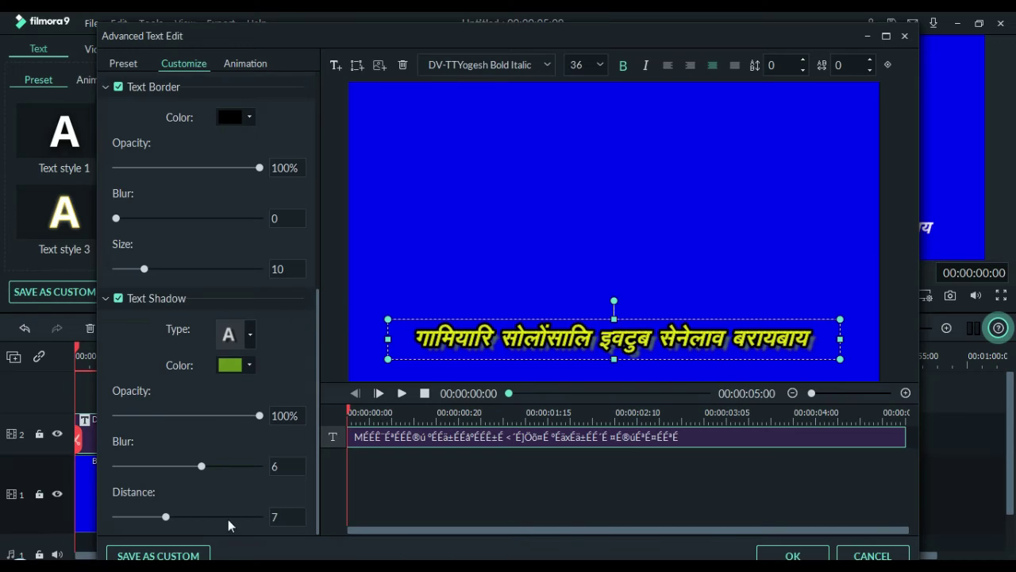
pyautogui.click(174, 516)
pyautogui.click(786, 553)
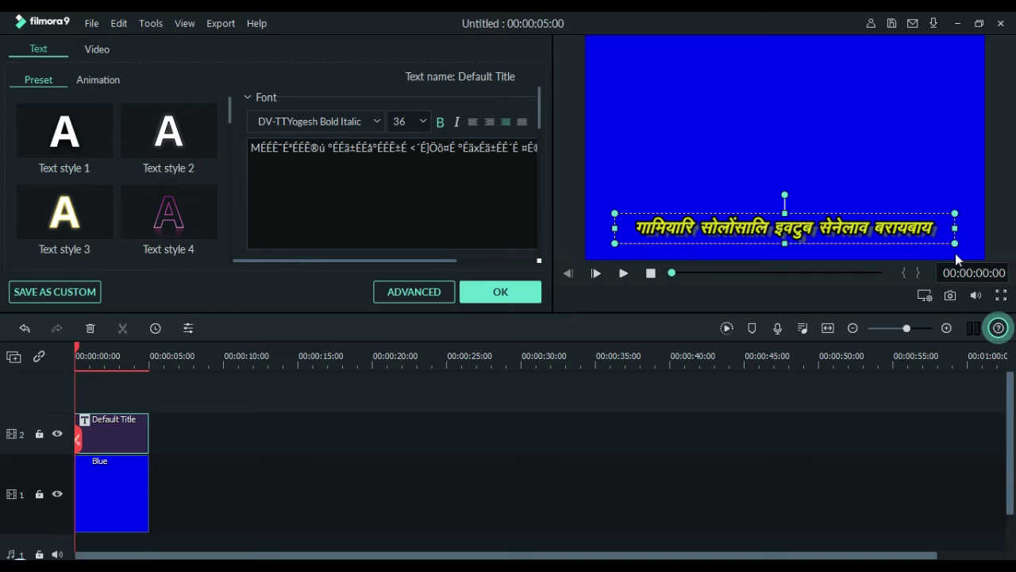
pyautogui.moveTo(956, 242)
pyautogui.mouseDown()
pyautogui.moveTo(983, 248)
pyautogui.moveTo(944, 239)
pyautogui.mouseUp()
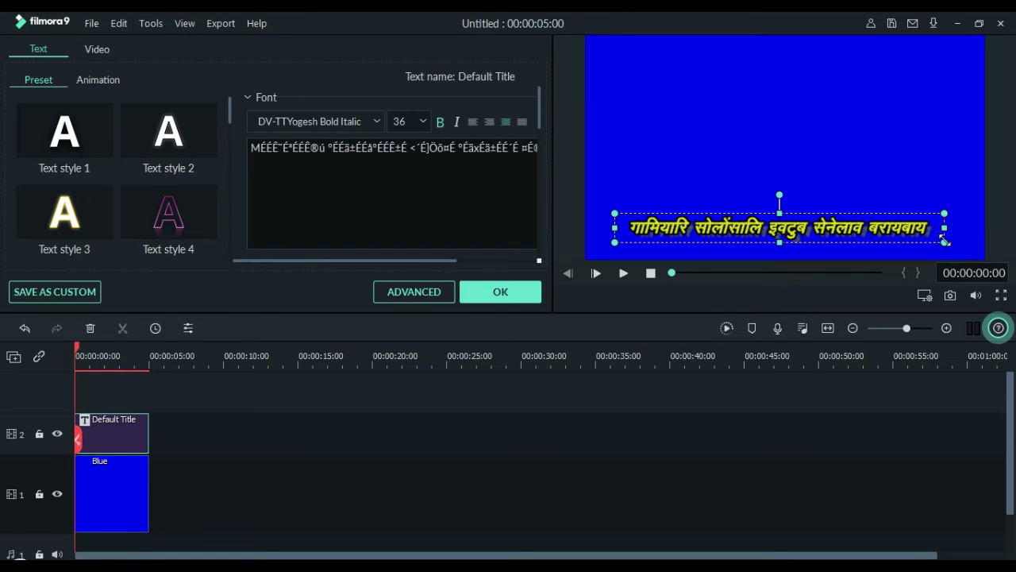
pyautogui.click(521, 294)
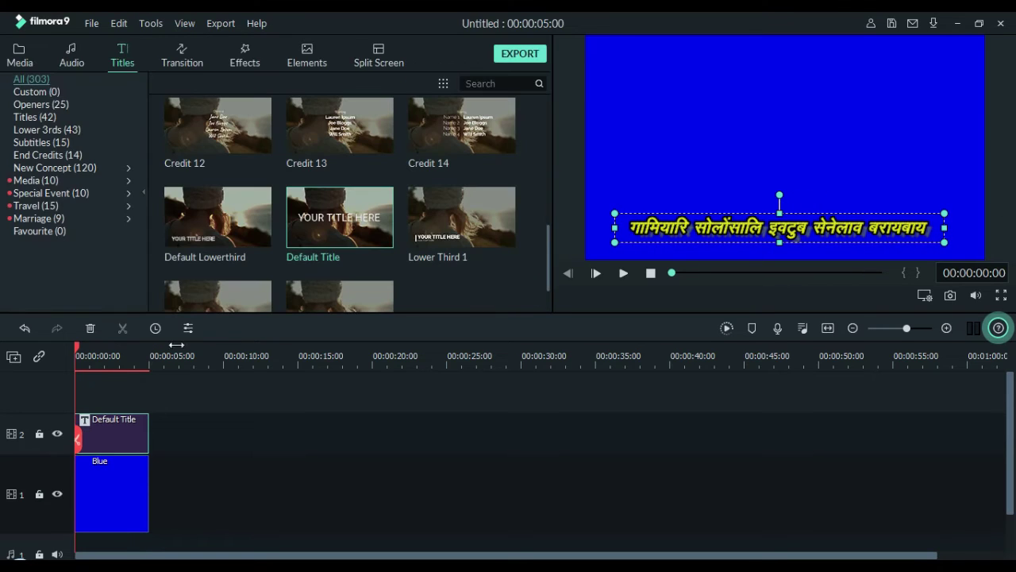
# Step: Move the title clip to start at 00:00:01:12 and preview the timeline from the beginning
pyautogui.moveTo(78, 350); pyautogui.dragTo(96, 346)
pyautogui.moveTo(126, 443); pyautogui.dragTo(147, 444)
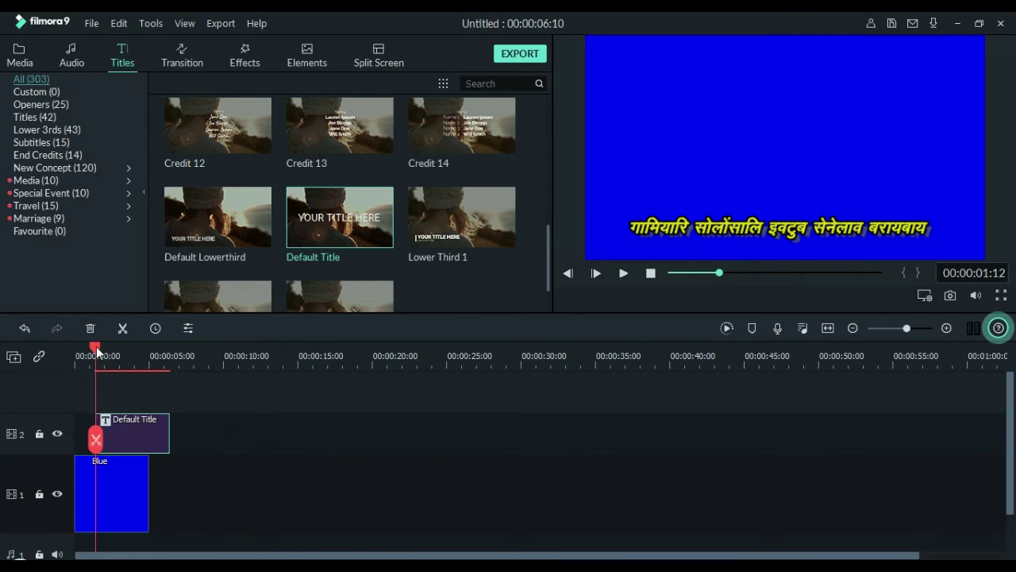
pyautogui.moveTo(96, 350); pyautogui.dragTo(75, 350)
pyautogui.press('space')
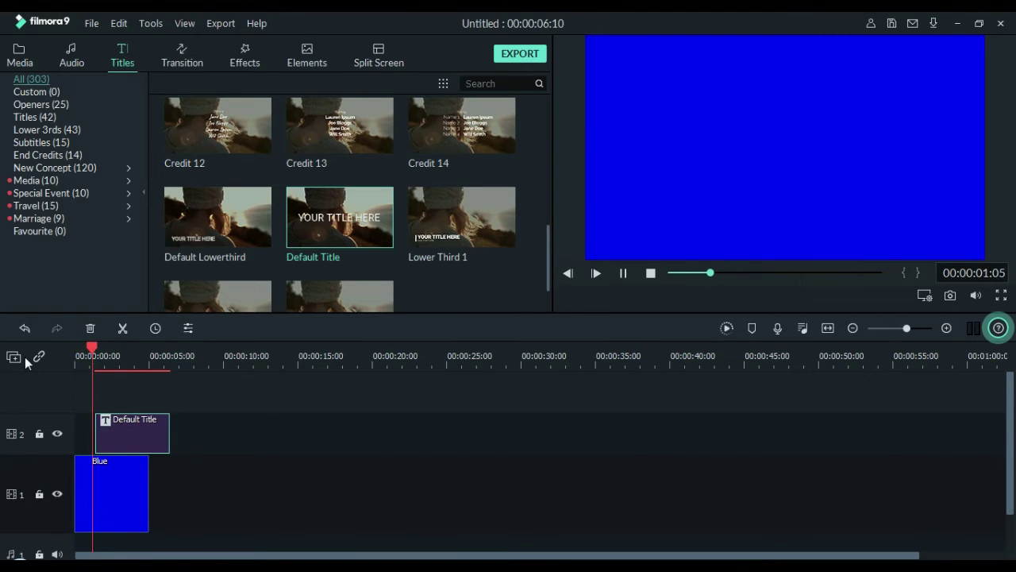
pyautogui.press('space')
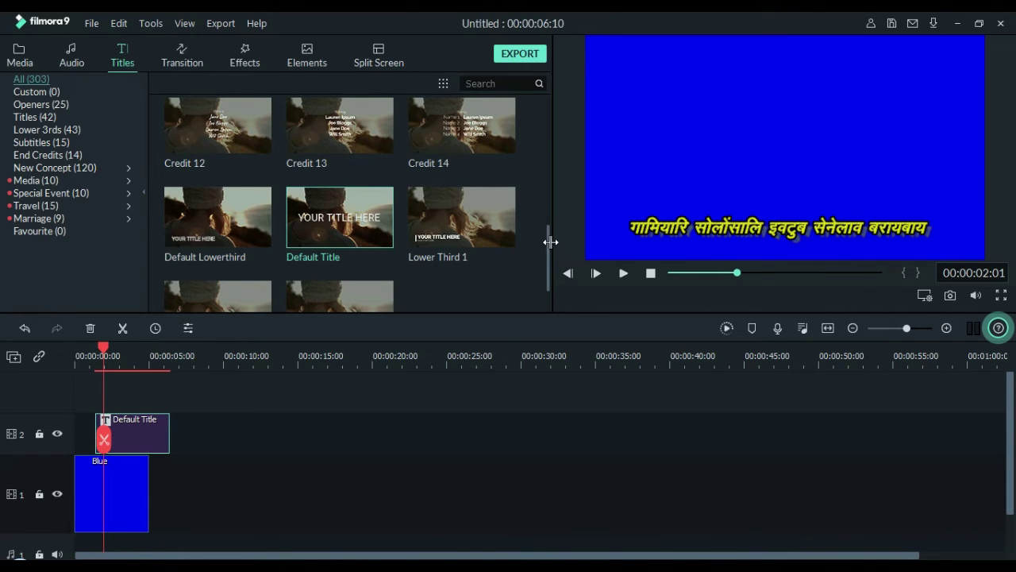
# Step: Add the AmPlash filter at the start of the track above the title clip
pyautogui.moveTo(546, 238); pyautogui.dragTo(538, 173)
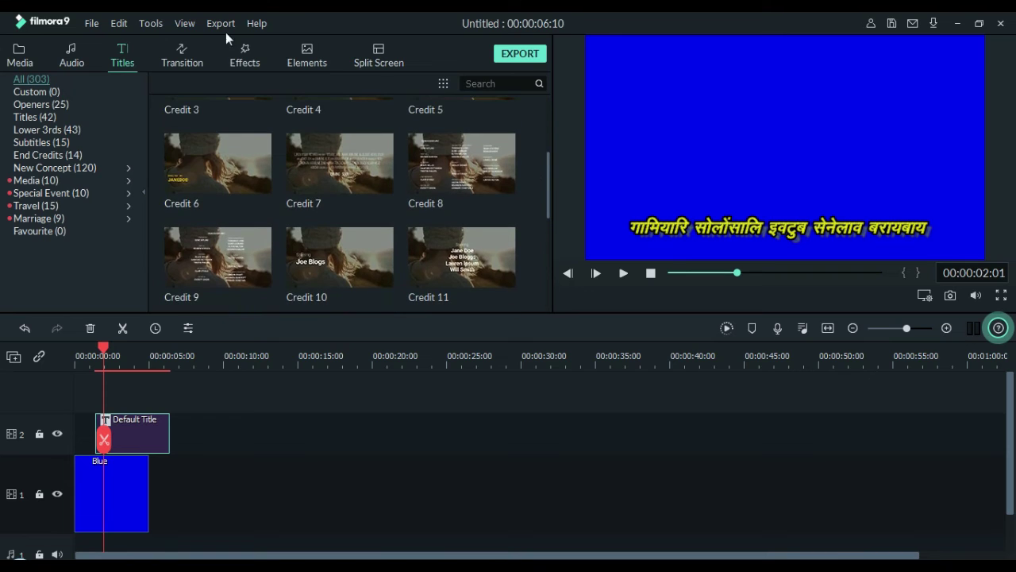
pyautogui.click(179, 62)
pyautogui.click(246, 58)
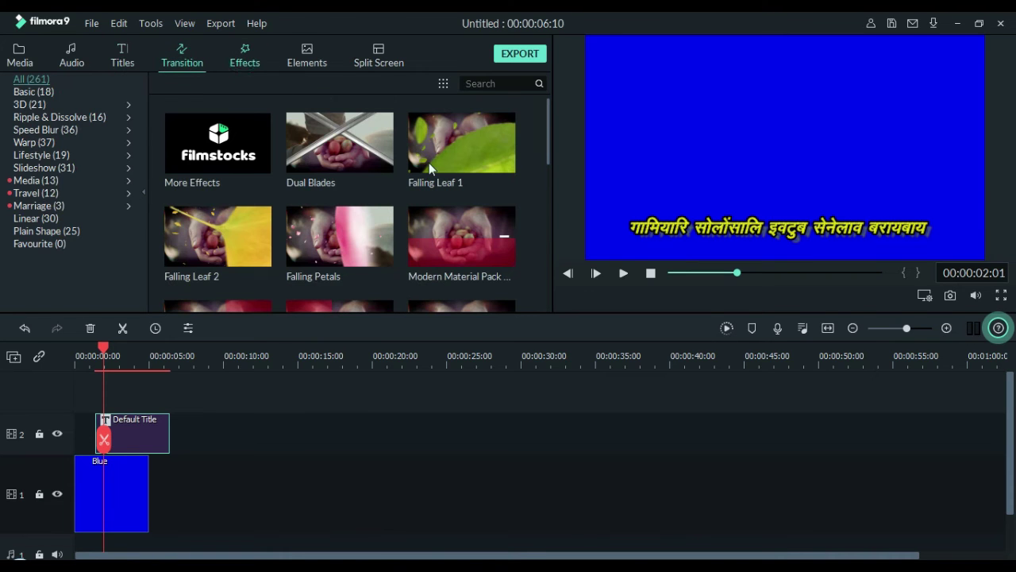
pyautogui.moveTo(549, 118); pyautogui.dragTo(549, 156)
pyautogui.click(336, 102)
pyautogui.moveTo(358, 141); pyautogui.dragTo(67, 385)
# Step: Preview the filter from the beginning, delete it, and return the title clip to the timeline start
pyautogui.click(76, 359)
pyautogui.press('space')
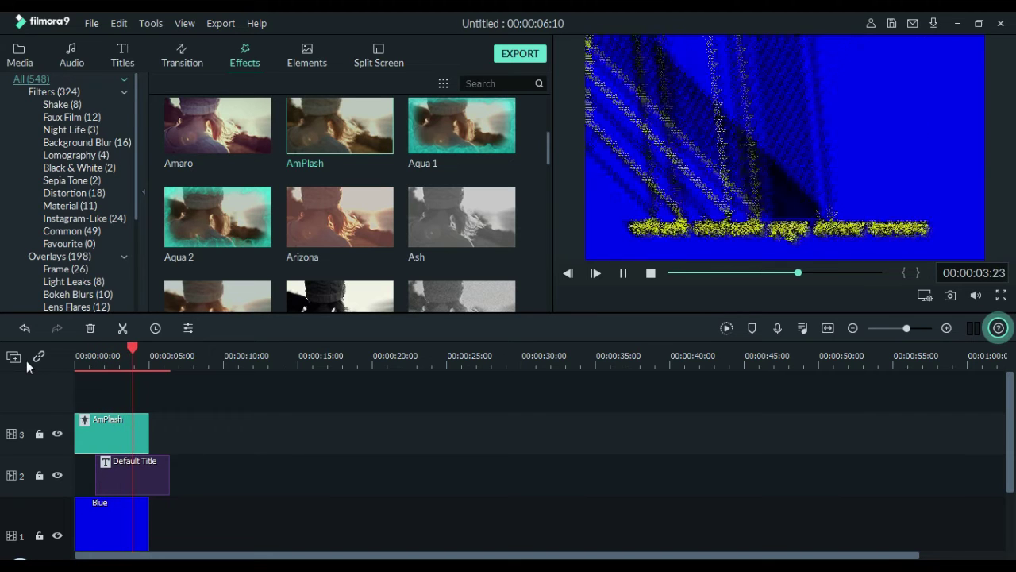
pyautogui.press('space')
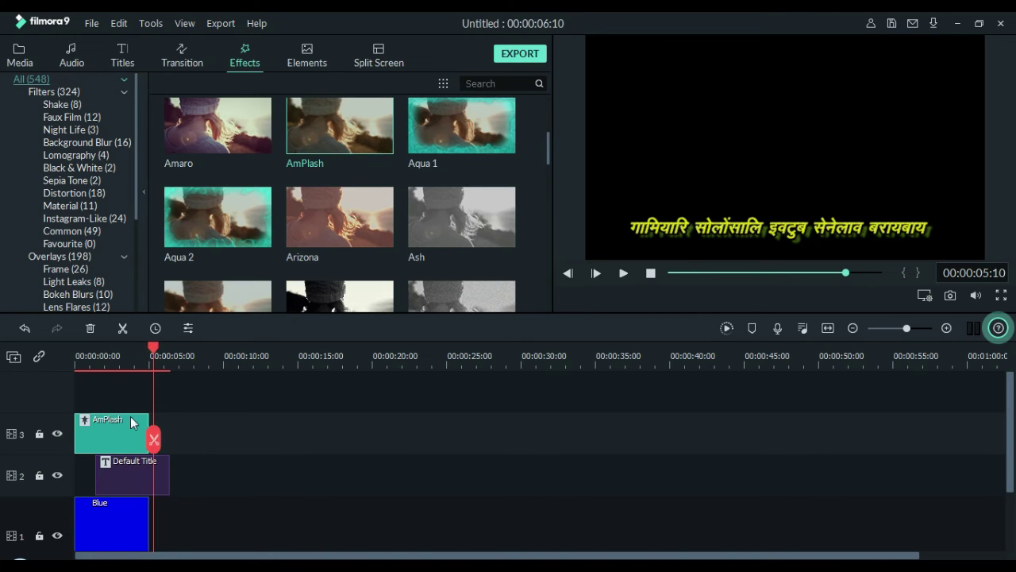
pyautogui.press('Delete')
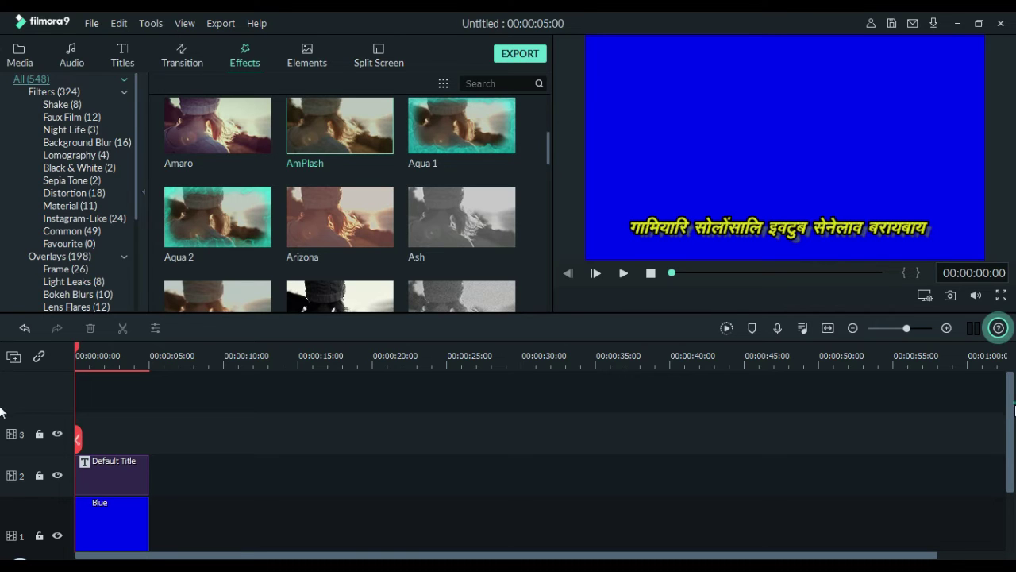
# Step: Add the New Title 4 title to track 3 about 2 seconds in and preview its animation
pyautogui.click(186, 54)
pyautogui.click(123, 53)
pyautogui.moveTo(548, 223); pyautogui.dragTo(548, 303)
pyautogui.moveTo(480, 240); pyautogui.dragTo(103, 444)
pyautogui.press('space')
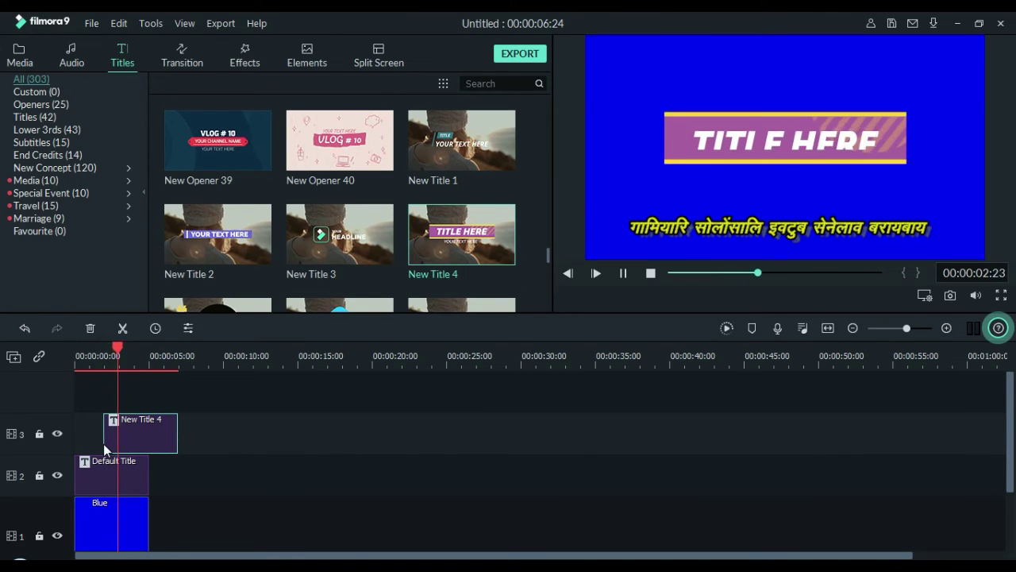
pyautogui.press('space')
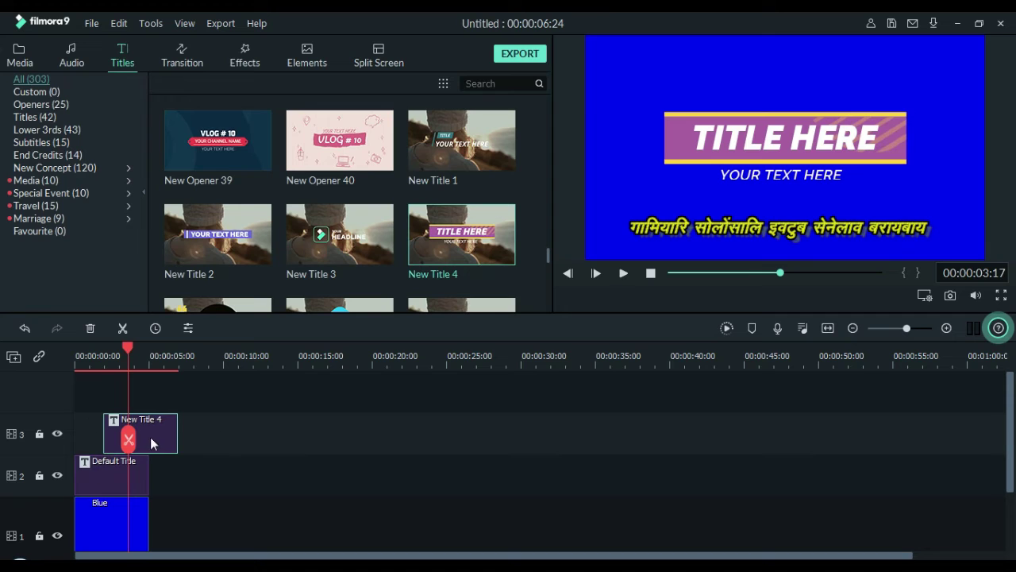
# Step: Open the heading of New Title 4 for editing and select its TITLE HERE text
pyautogui.doubleClick(796, 127)
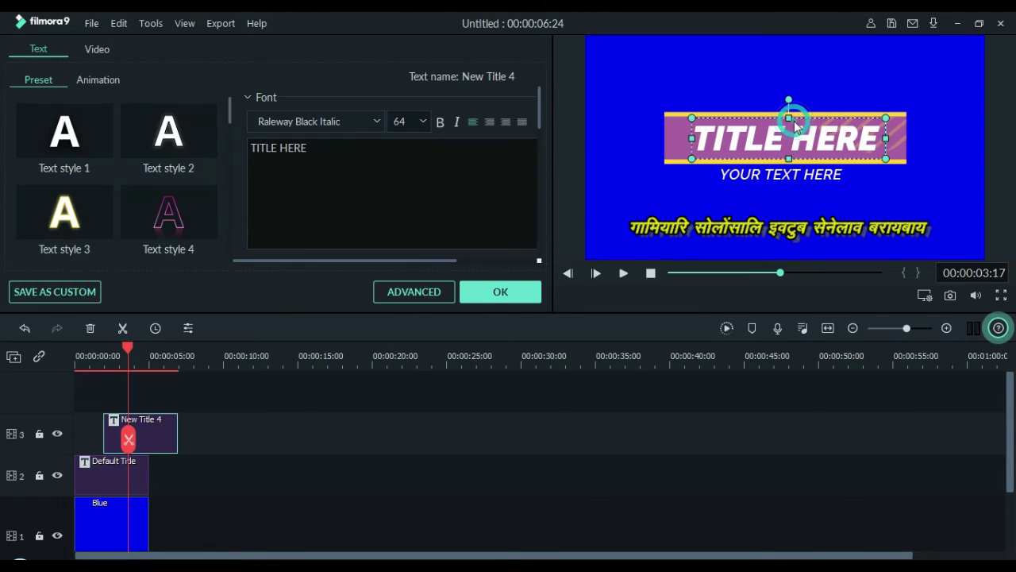
pyautogui.tripleClick(306, 147)
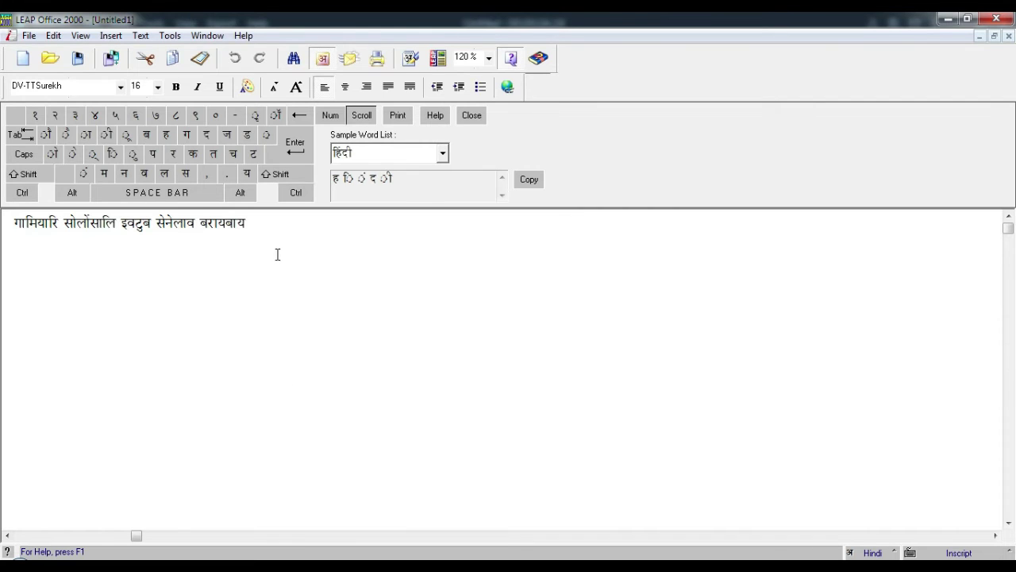
# Step: Switch to LEAP Office 2000, replace the document text with गोजोन हाथरखि, and select and copy it
pyautogui.click(268, 231)
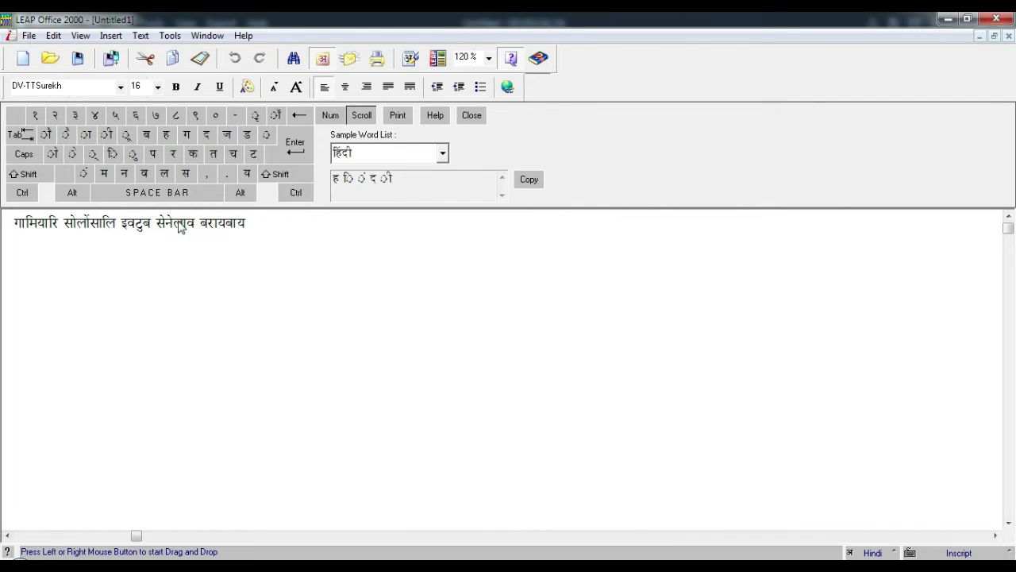
pyautogui.tripleClick(252, 226)
pyautogui.click(249, 229)
pyautogui.hotkey('ctrl', 'a')
pyautogui.tripleClick(247, 229)
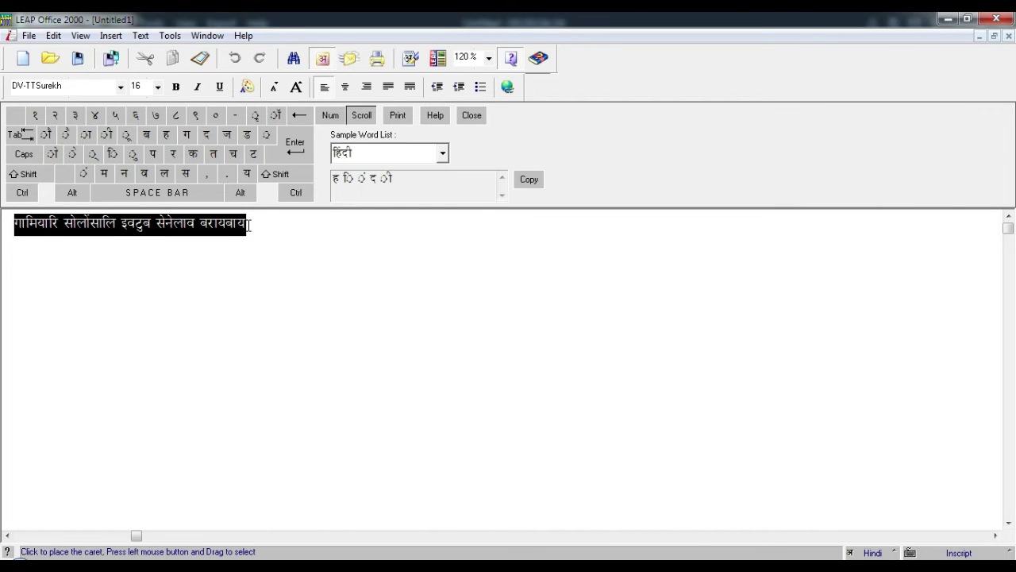
pyautogui.write('गोजोन')
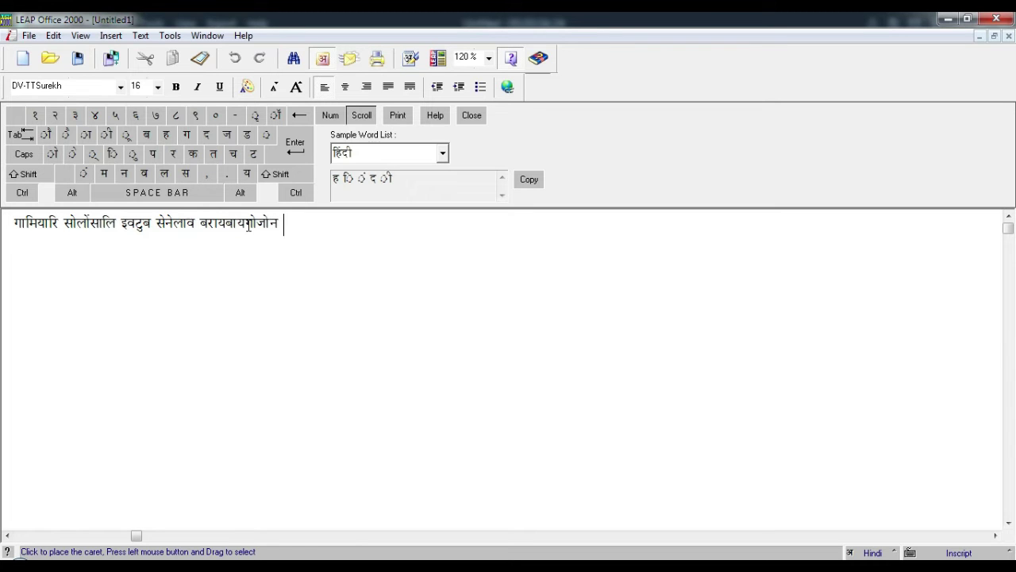
pyautogui.write('गोजोन हाथरखि')
pyautogui.hotkey('ctrl', 'a')
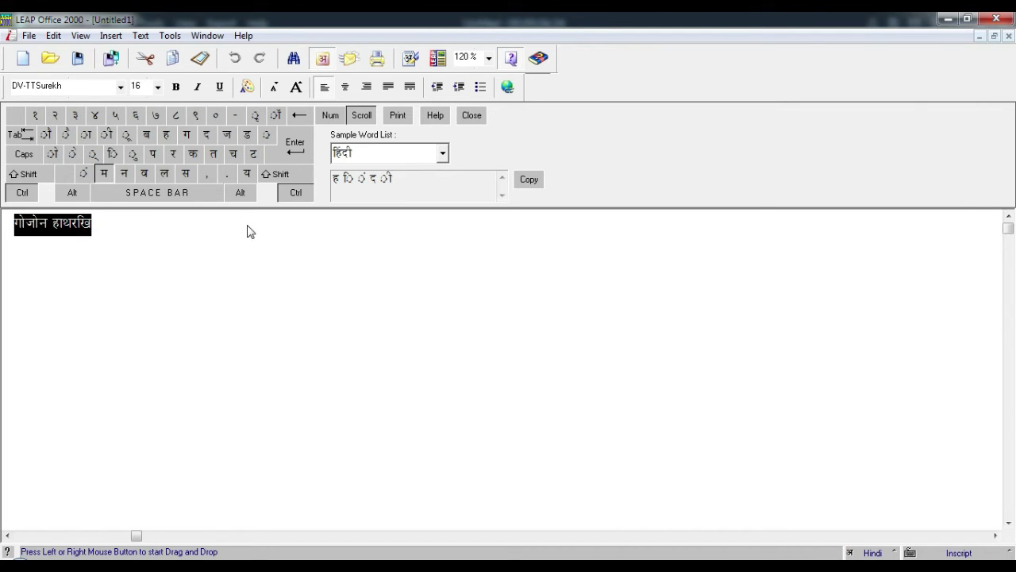
# Step: Switch to Filmora9, paste the copied text over the New Title 4 heading, and try Raleway ExtraLight Italic as its font
pyautogui.hotkey('alt', 'Tab')
pyautogui.write('MÉÉäVÉÉäxÉ ½þÉlÉ®úÊJÉ')
pyautogui.click(358, 119)
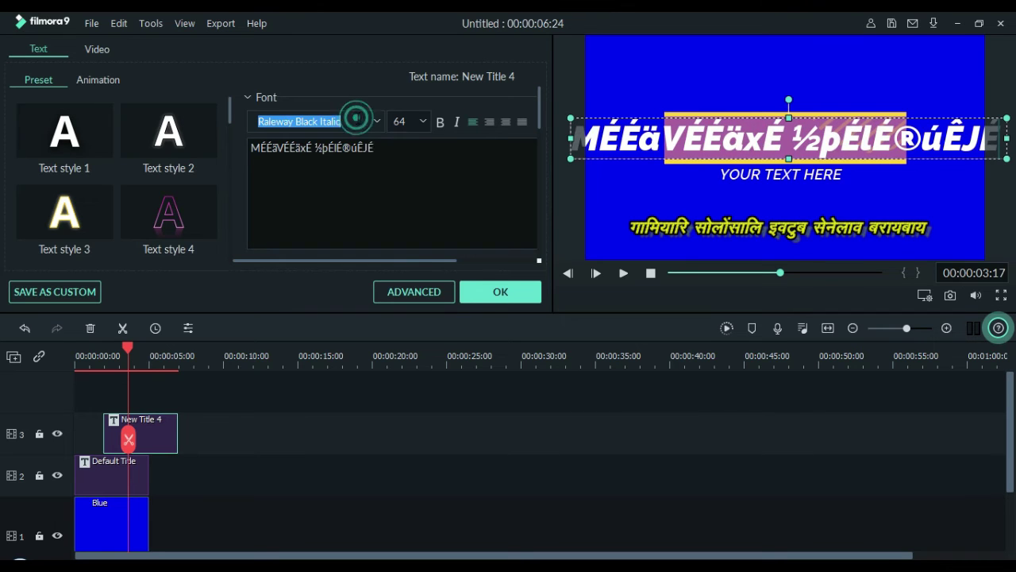
pyautogui.scroll(-6, 358, 119)
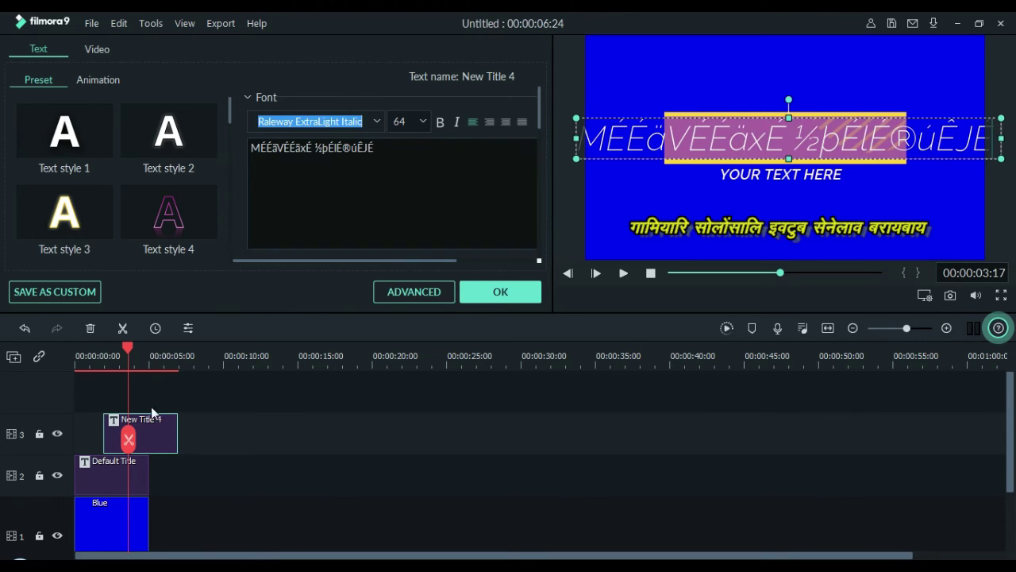
# Step: Return to LEAP Office 2000 and copy the font name DV-TTSurekh, undoing the accidental paste over it
pyautogui.hotkey('alt', 'Tab')
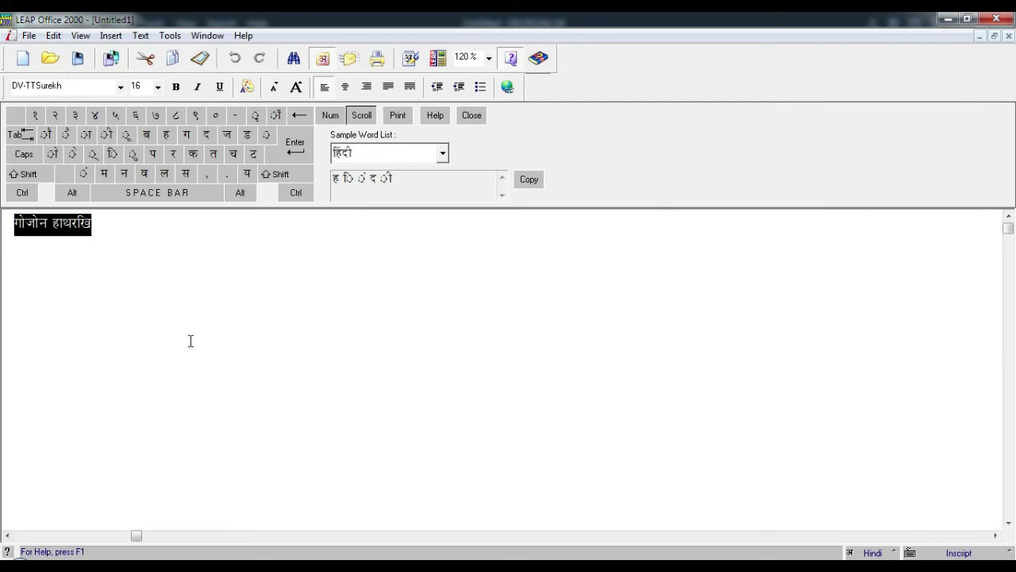
pyautogui.click(83, 89)
pyautogui.write('MÉÉäVÉÉäxÉ ½þÉlÉ®úÊJÉ')
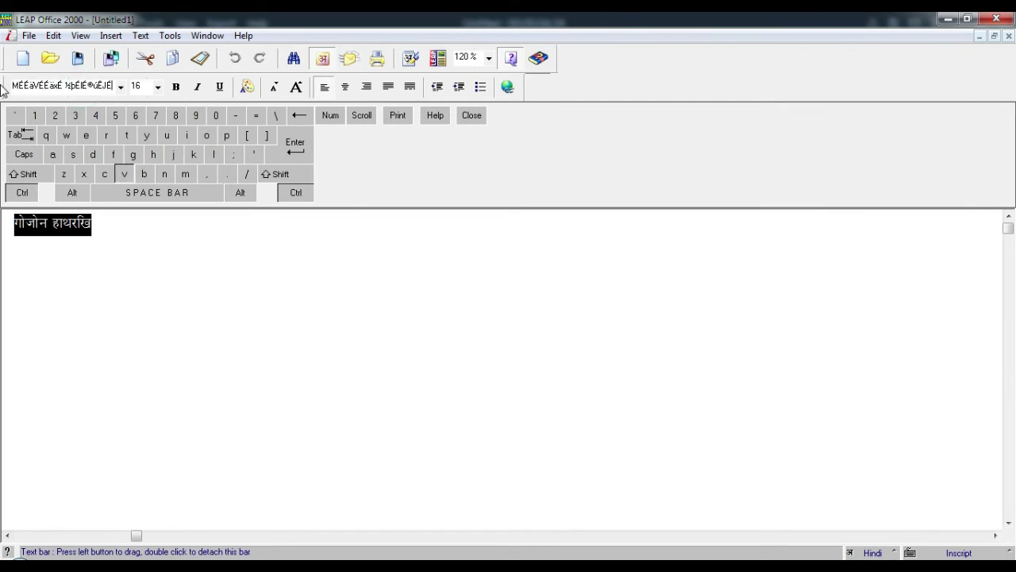
pyautogui.hotkey('ctrl', 'z')
pyautogui.hotkey('ctrl', 'c')
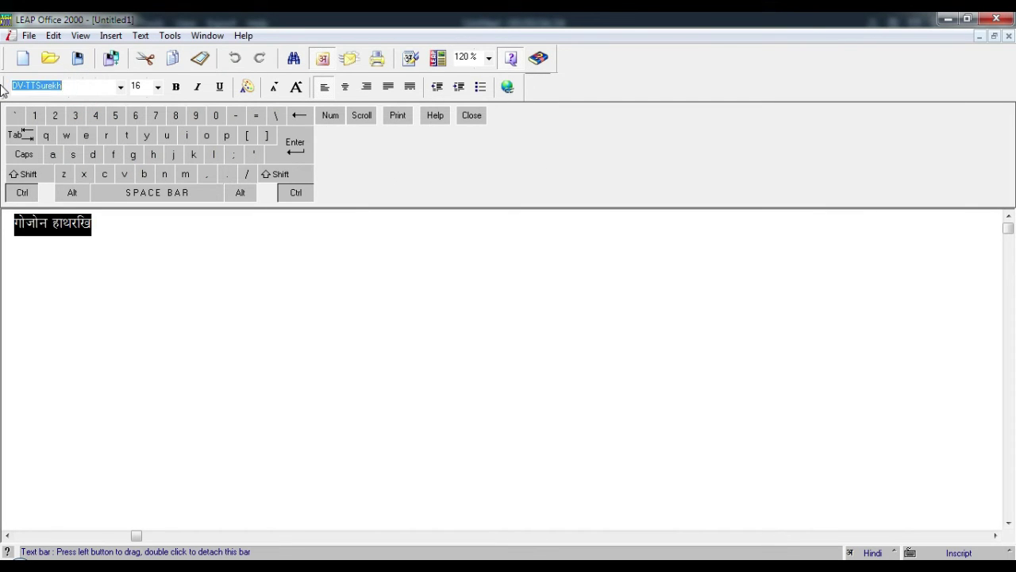
# Step: Switch to Filmora9, apply the DV-TTSurekh font in its EN-BoldItalic variant to the heading, and confirm the title edits
pyautogui.hotkey('alt', 'Tab')
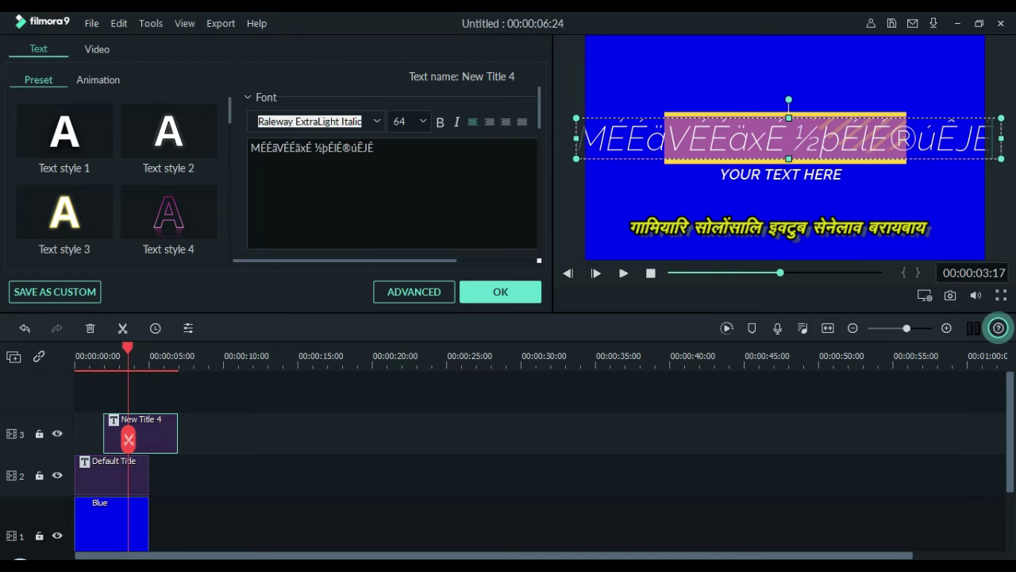
pyautogui.click(403, 143)
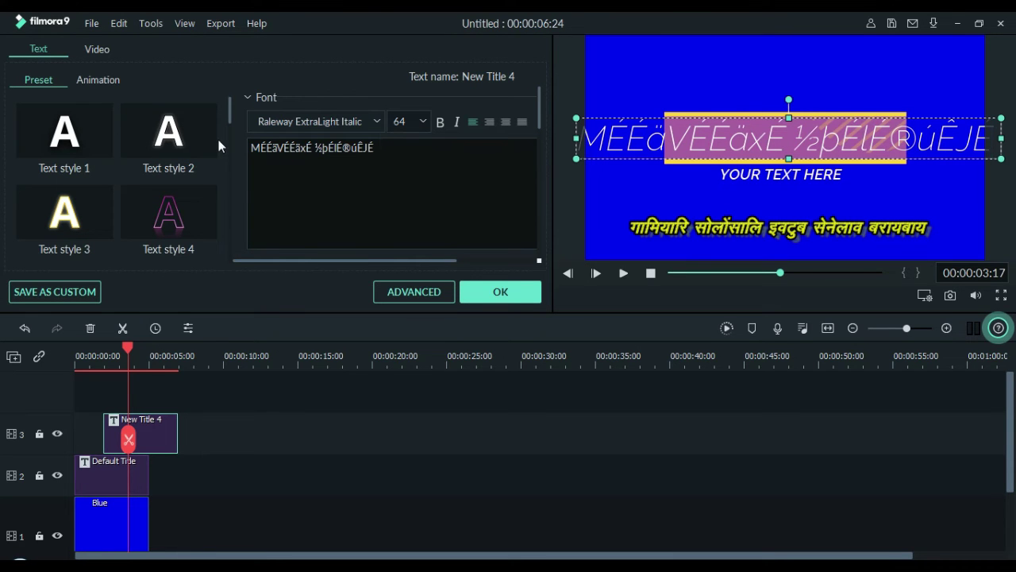
pyautogui.click(294, 120)
pyautogui.hotkey('ctrl', 'v')
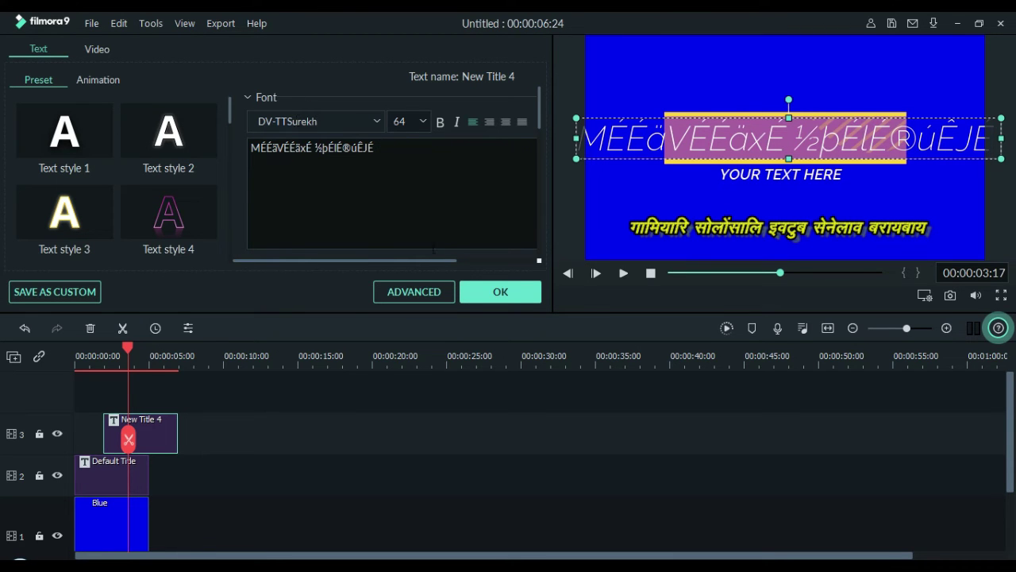
pyautogui.press('Return')
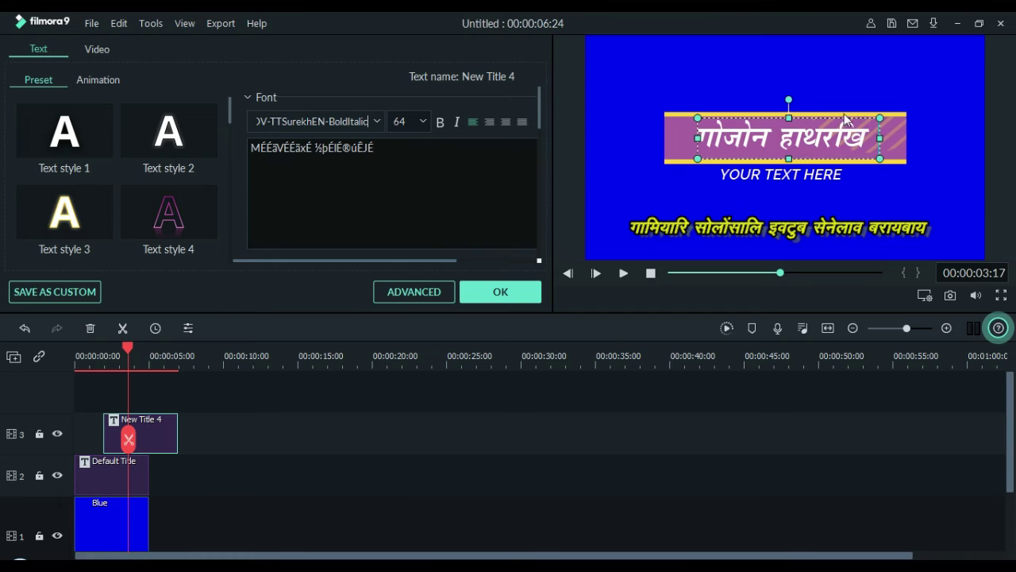
pyautogui.click(830, 145)
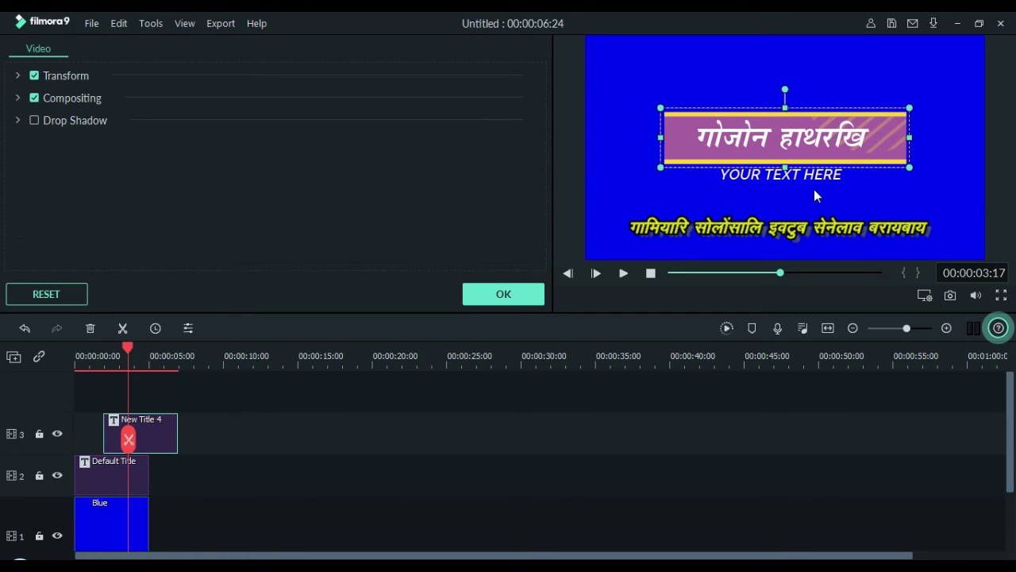
pyautogui.click(504, 293)
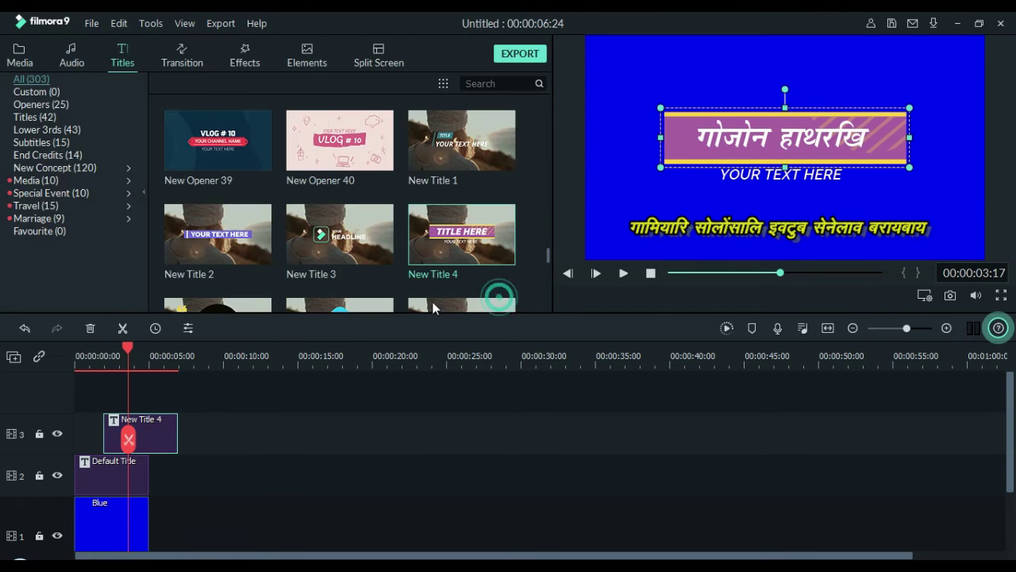
# Step: Return the playhead to the start and try to apply the Falling Leaf 2 transition to the timeline clips
pyautogui.moveTo(127, 349); pyautogui.dragTo(75, 355)
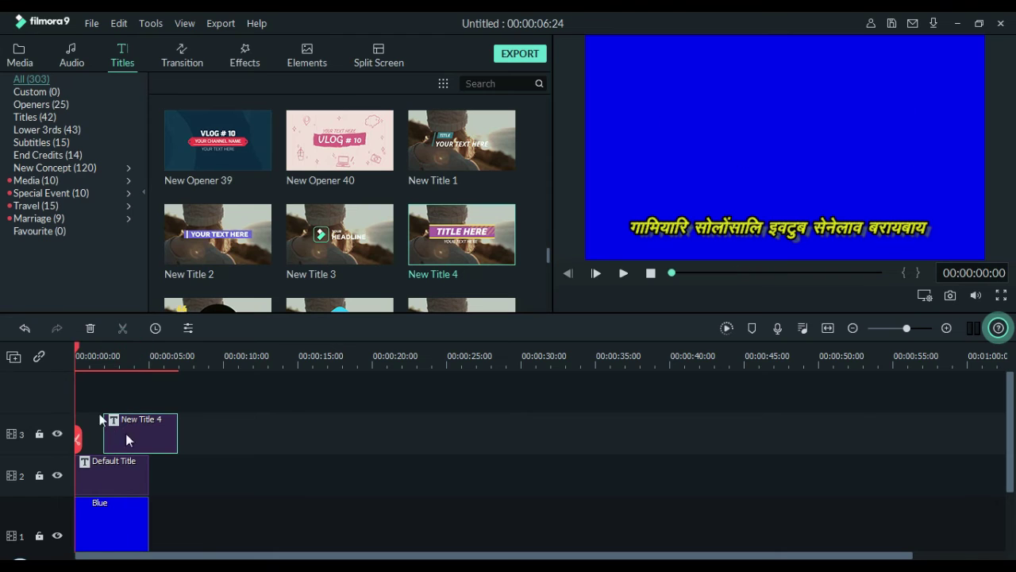
pyautogui.click(184, 53)
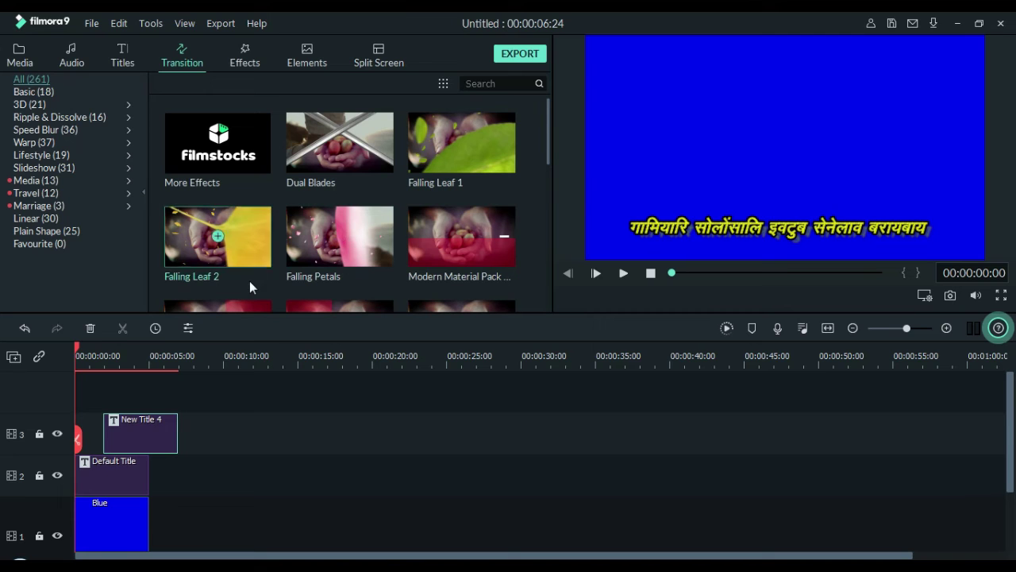
pyautogui.moveTo(245, 244); pyautogui.dragTo(104, 482)
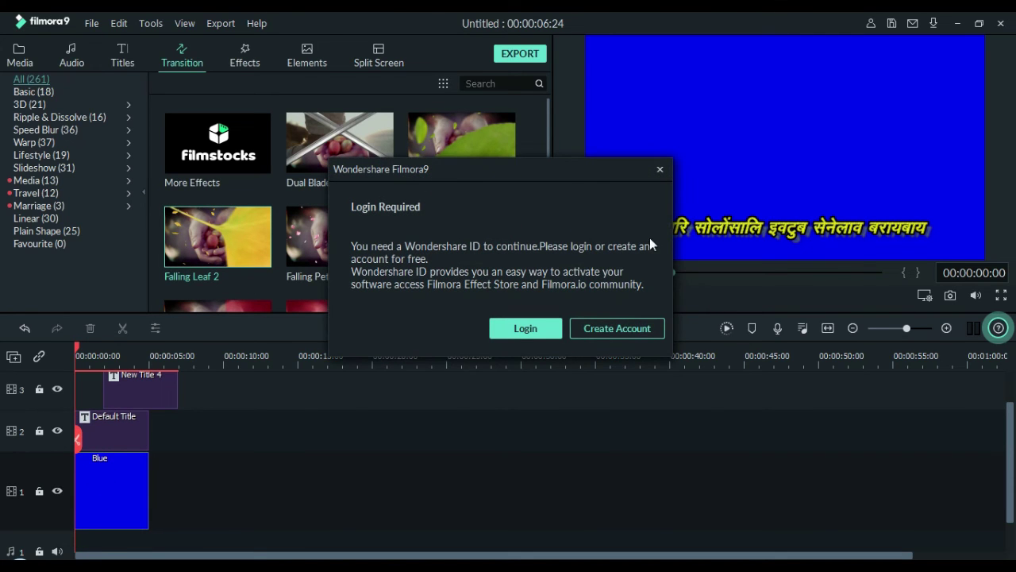
pyautogui.click(660, 169)
# Step: Apply the Warp Zoom 5 transition to the start of the Default Title clip, placed at 1 second on track 2, and preview it
pyautogui.moveTo(549, 135); pyautogui.dragTo(550, 309)
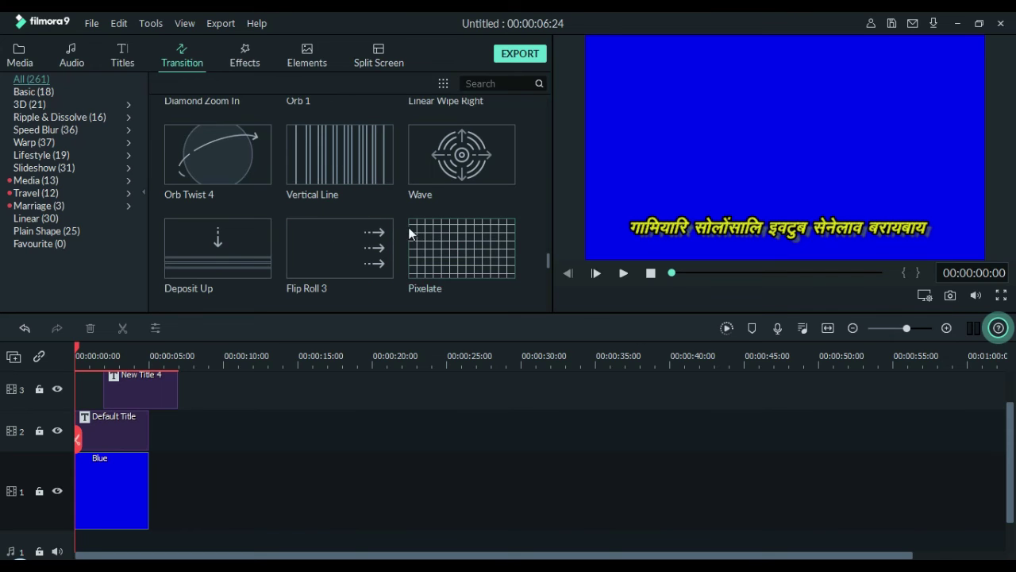
pyautogui.moveTo(547, 259); pyautogui.dragTo(548, 275)
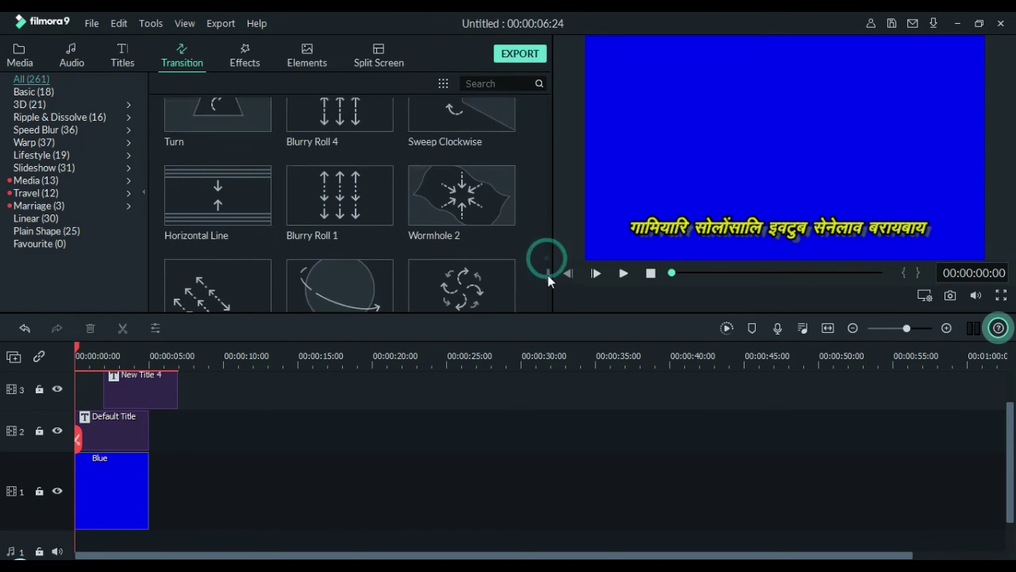
pyautogui.moveTo(462, 254); pyautogui.dragTo(71, 501)
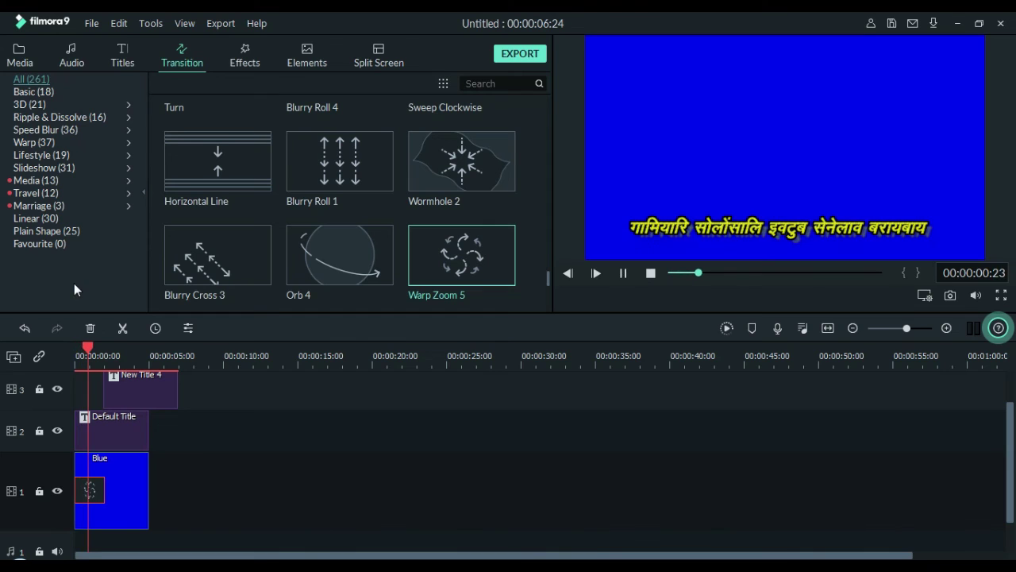
pyautogui.moveTo(87, 502); pyautogui.dragTo(130, 429)
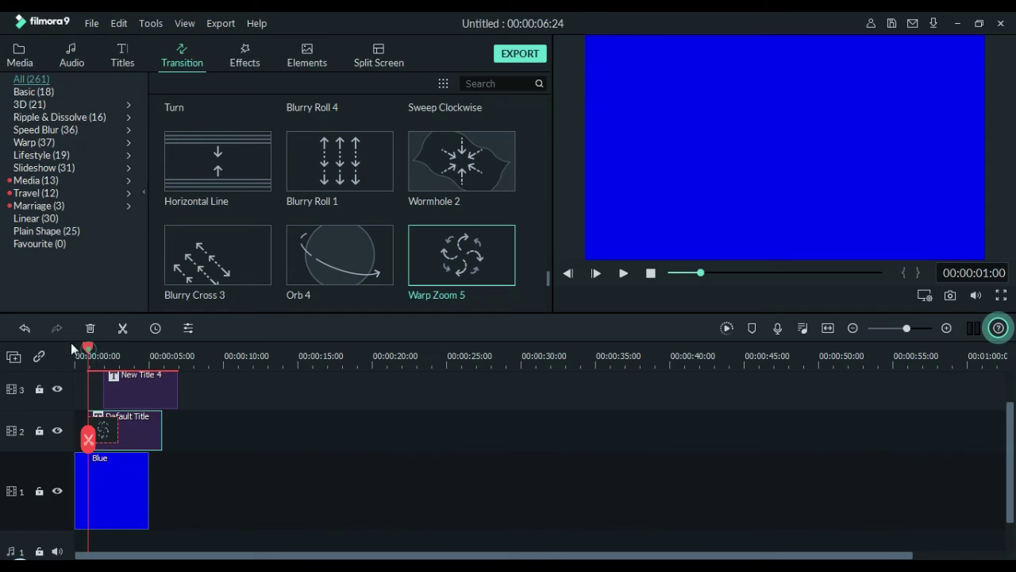
pyautogui.press('space')
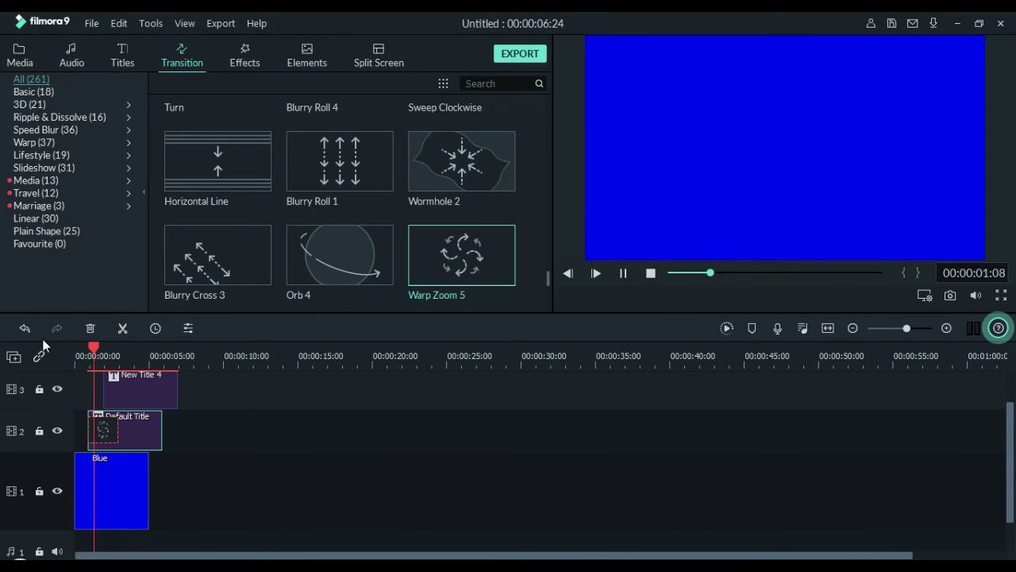
pyautogui.press('space')
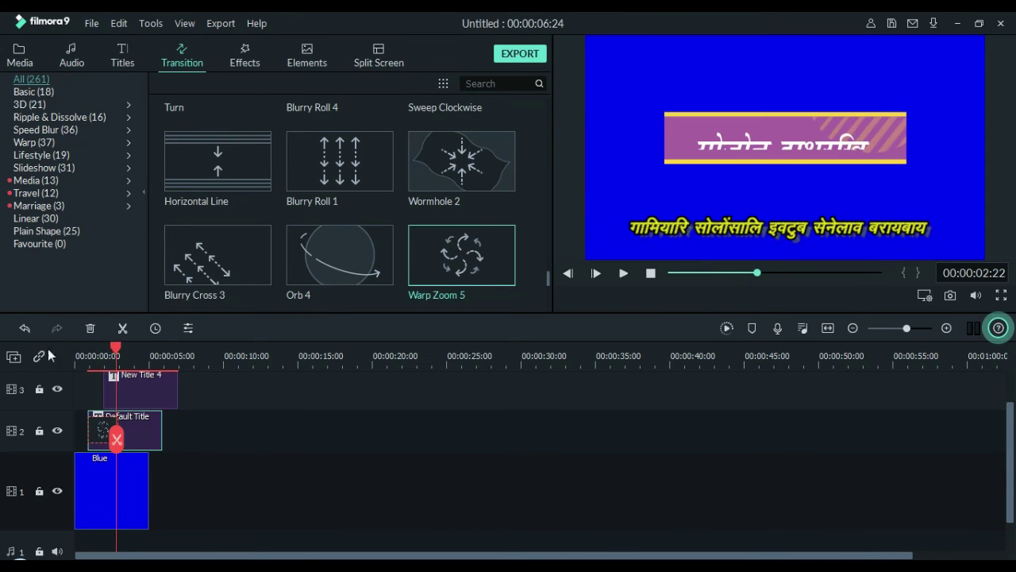
# Step: Apply the Blurry Cross 3 transition to the start of the New Title 4 clip on track 3
pyautogui.doubleClick(163, 395)
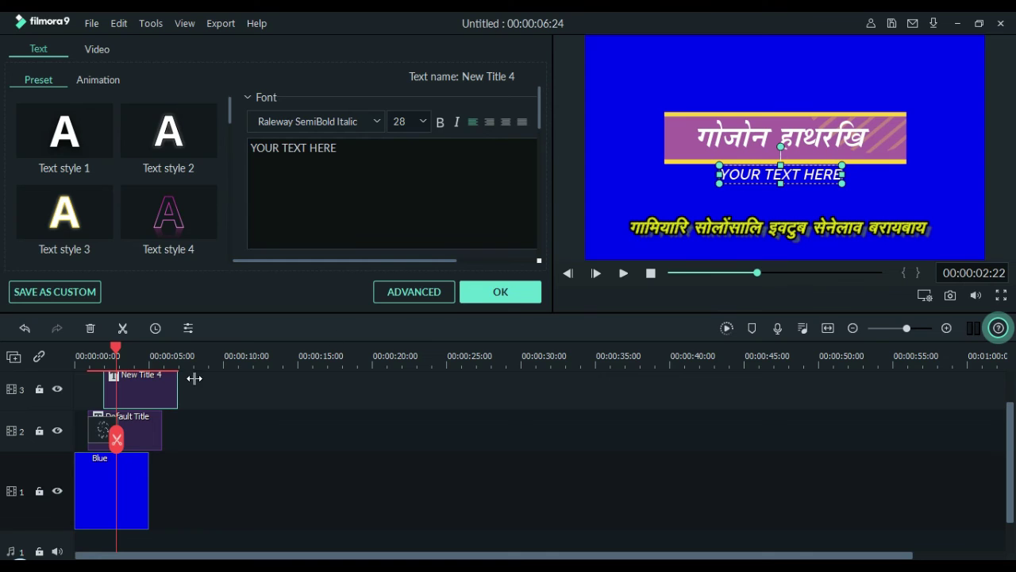
pyautogui.click(508, 293)
pyautogui.click(246, 54)
pyautogui.click(182, 55)
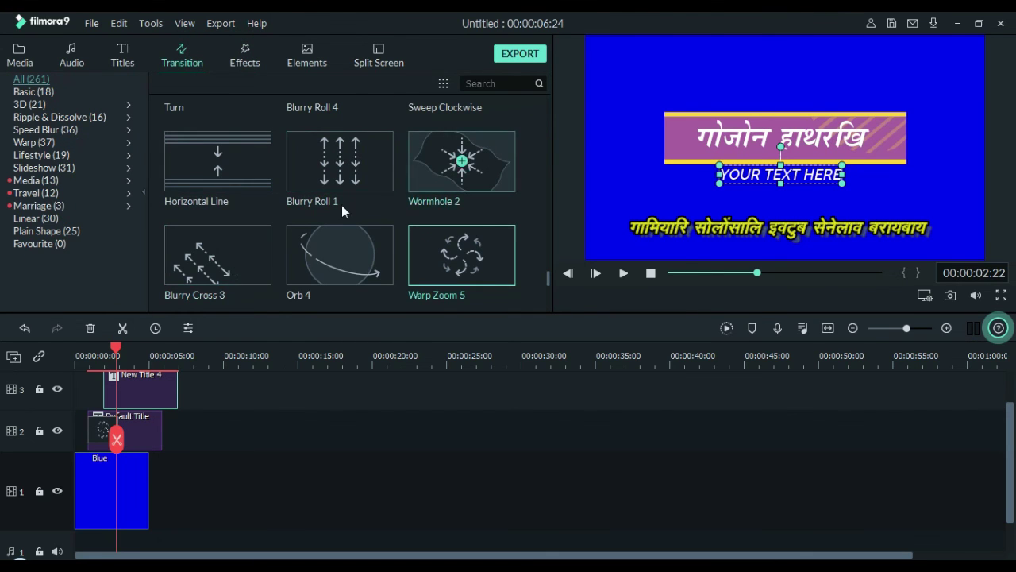
pyautogui.moveTo(231, 254); pyautogui.dragTo(112, 392)
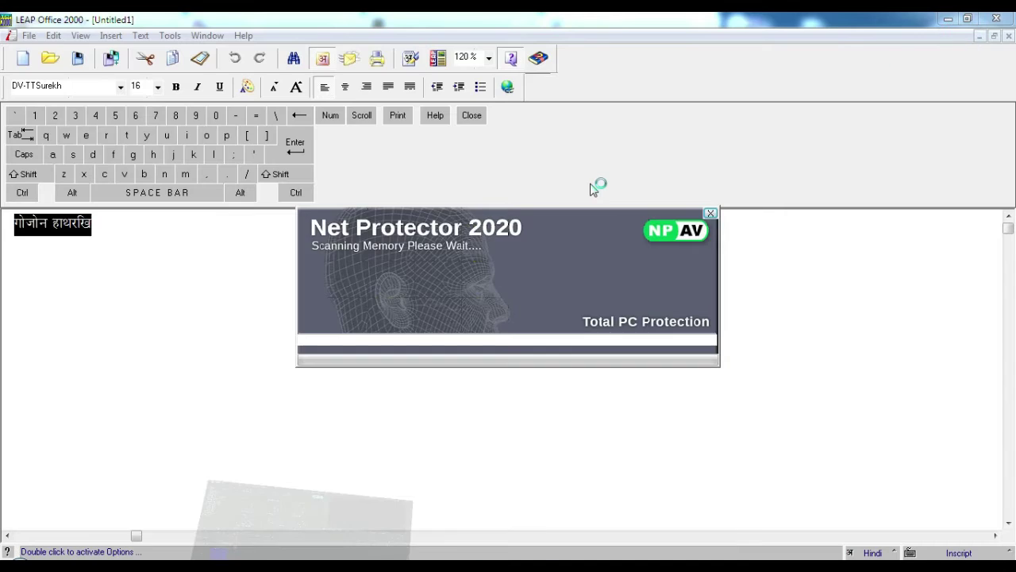
# Step: Minimize the open windows to reach the desktop and refresh it several times
pyautogui.click(958, 23)
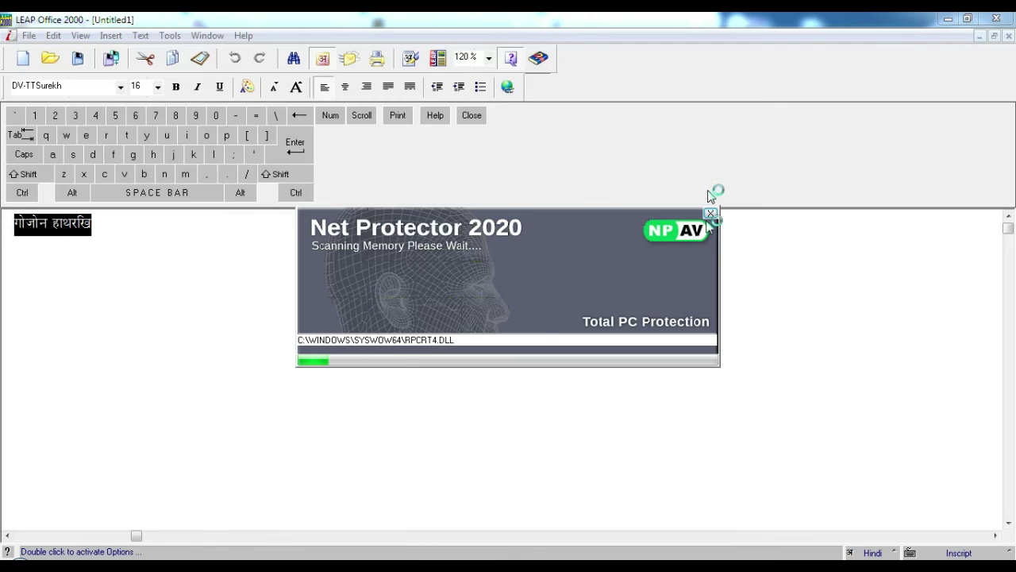
pyautogui.click(948, 19)
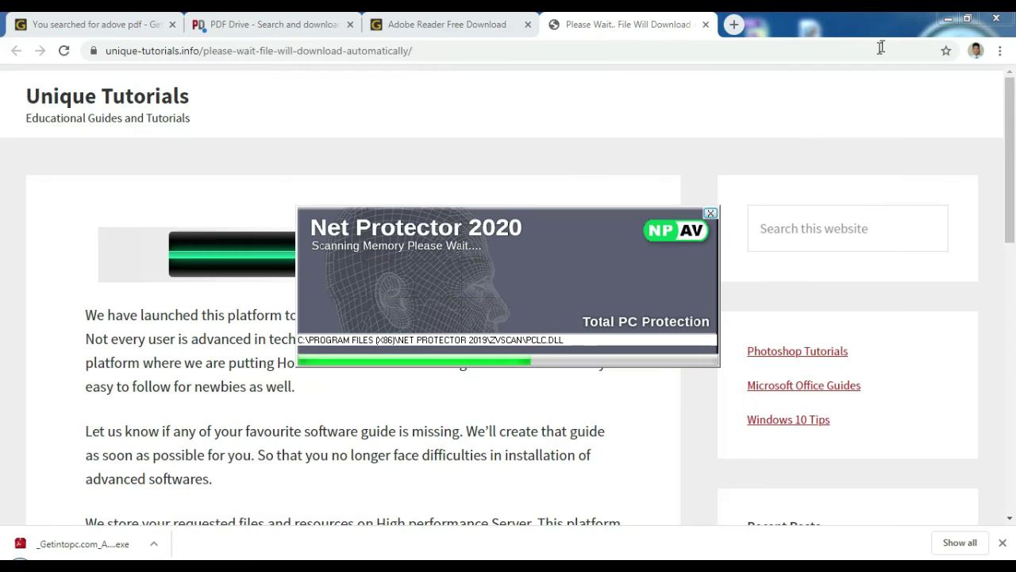
pyautogui.click(947, 18)
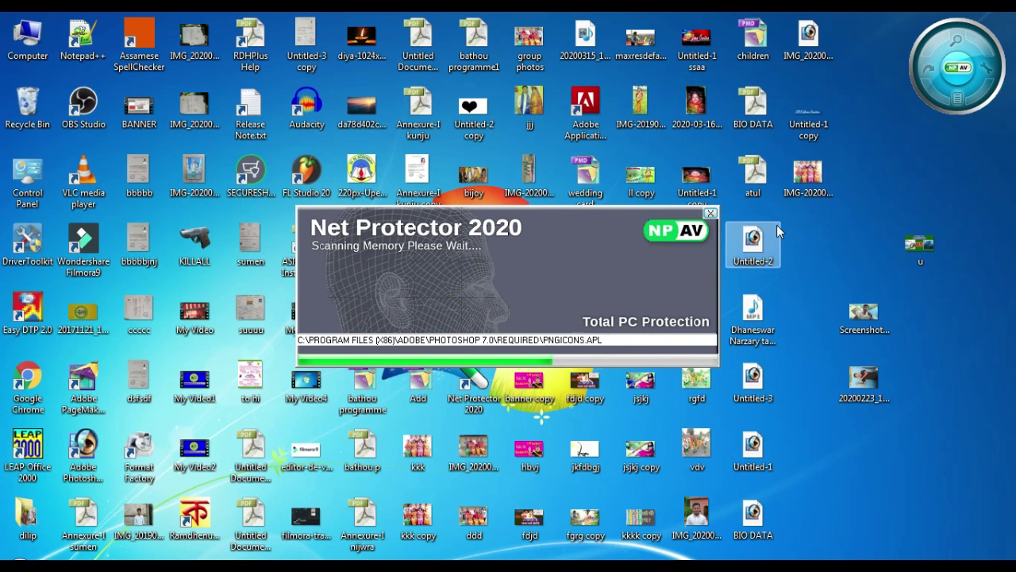
pyautogui.rightClick(843, 155)
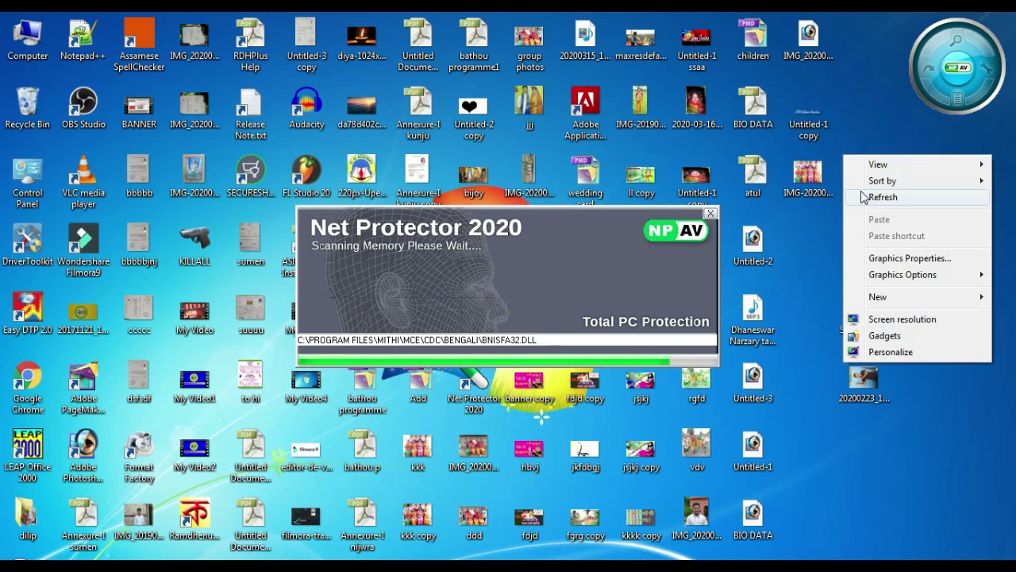
pyautogui.click(863, 196)
pyautogui.rightClick(864, 197)
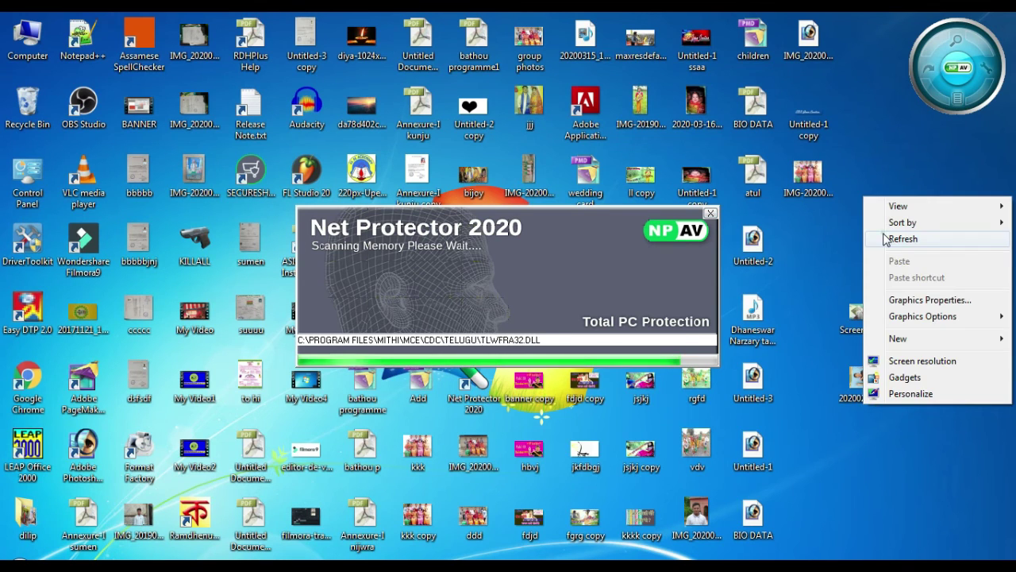
pyautogui.click(885, 239)
pyautogui.rightClick(813, 239)
pyautogui.click(849, 283)
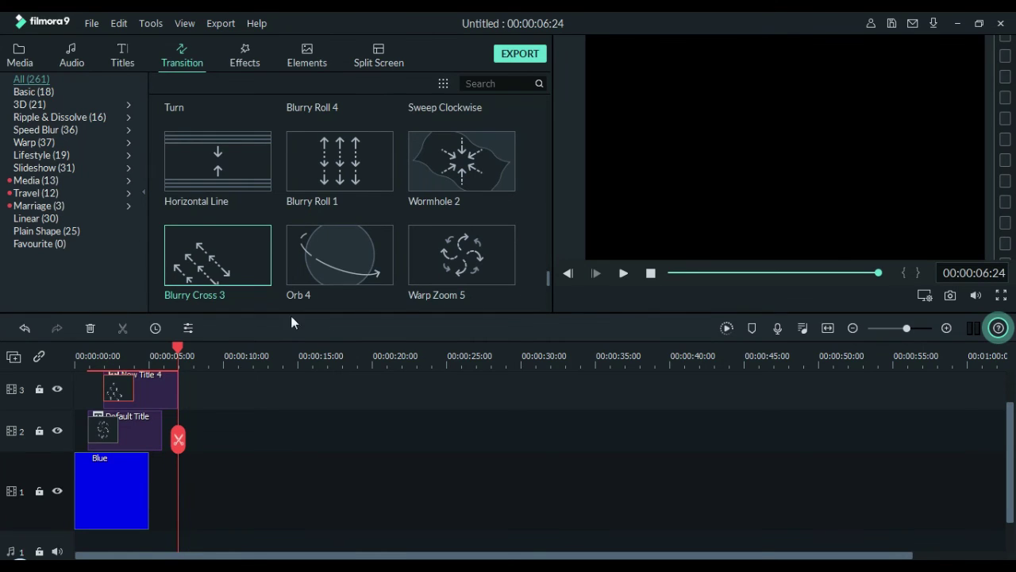
# Step: Play the timeline from the beginning to preview both title transitions, and pause the playback
pyautogui.moveTo(179, 353); pyautogui.dragTo(77, 350)
pyautogui.press('space')
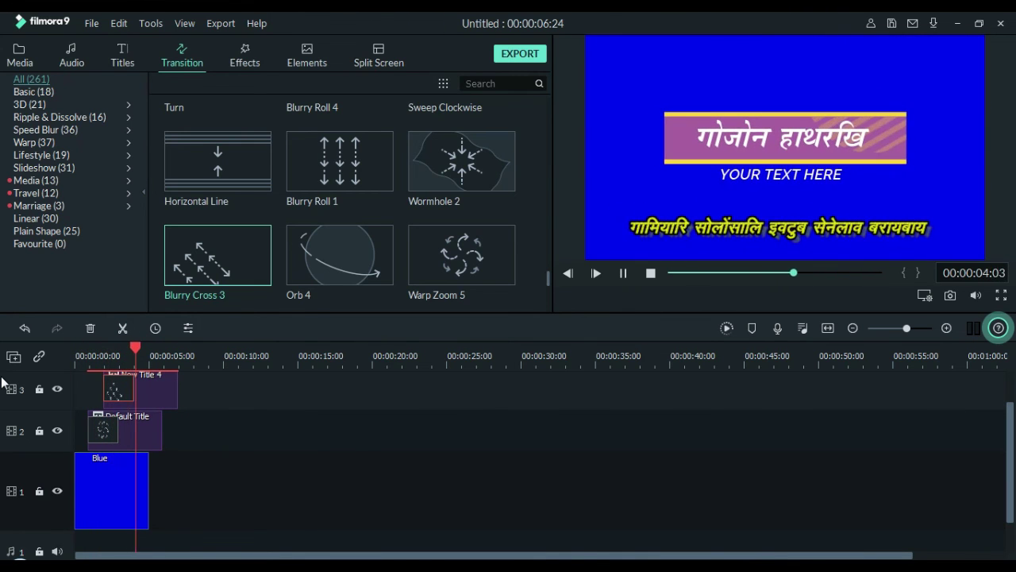
pyautogui.press('space')
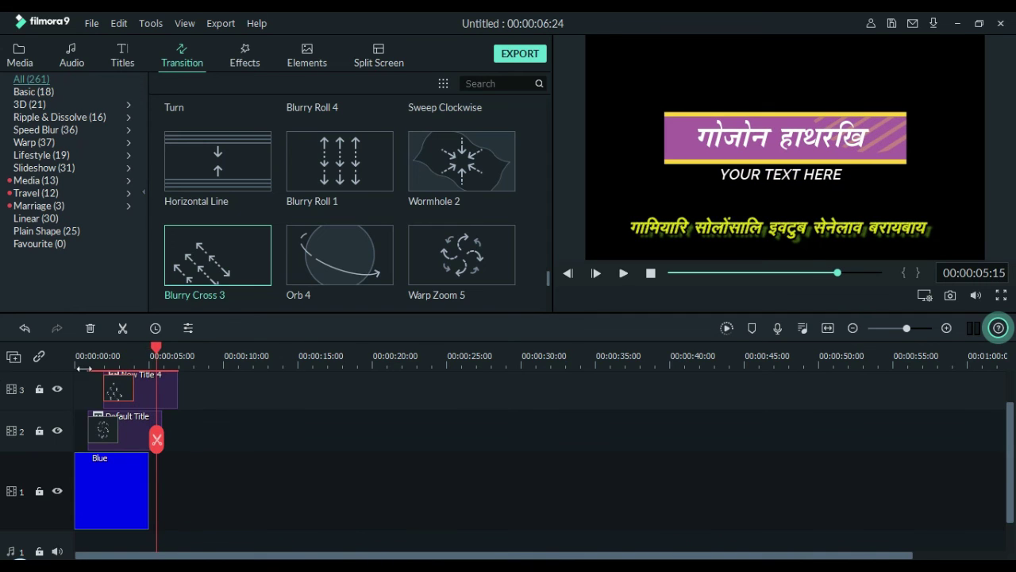
pyautogui.click(86, 30)
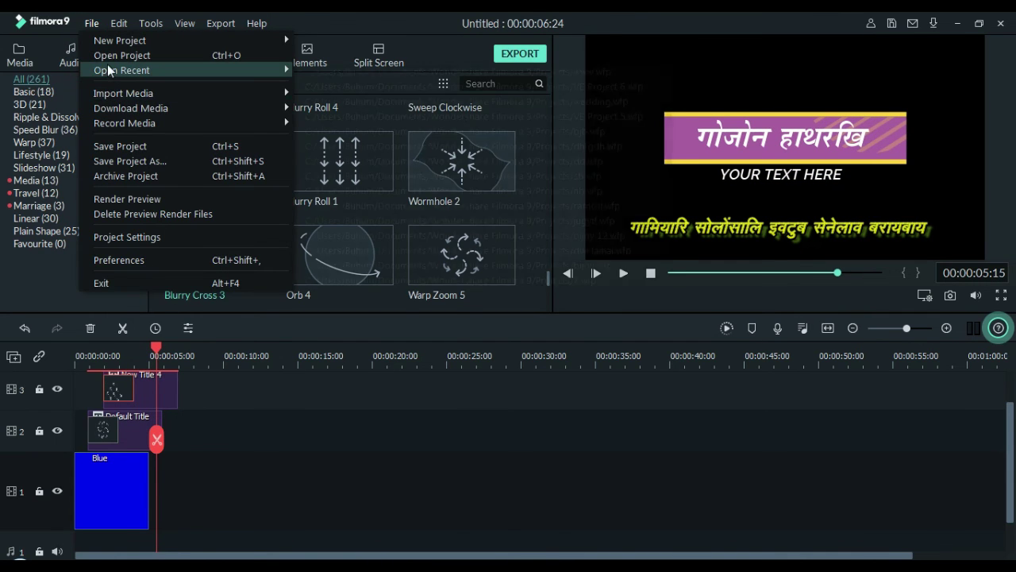
pyautogui.moveTo(107, 70)
pyautogui.moveTo(151, 119)
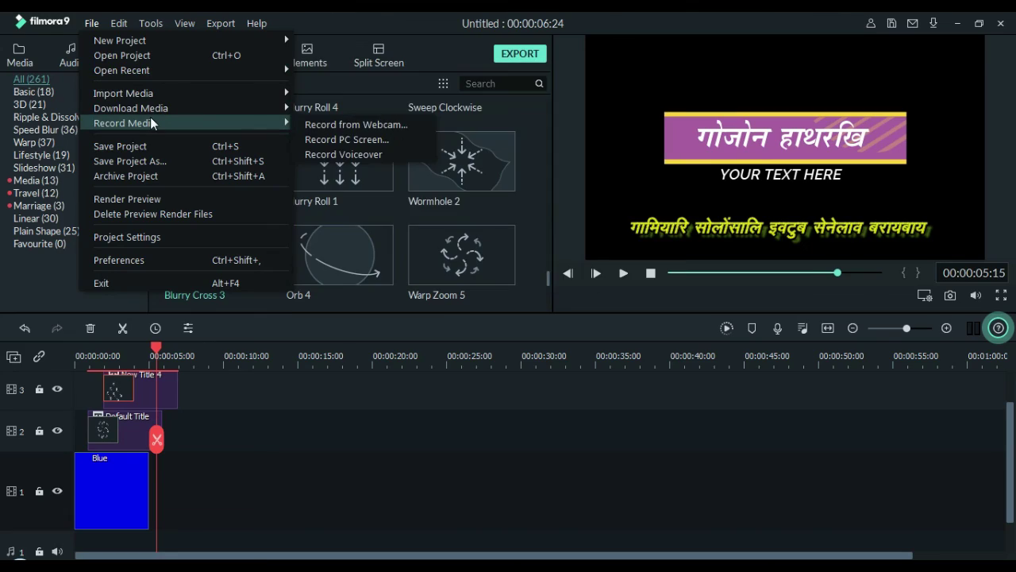